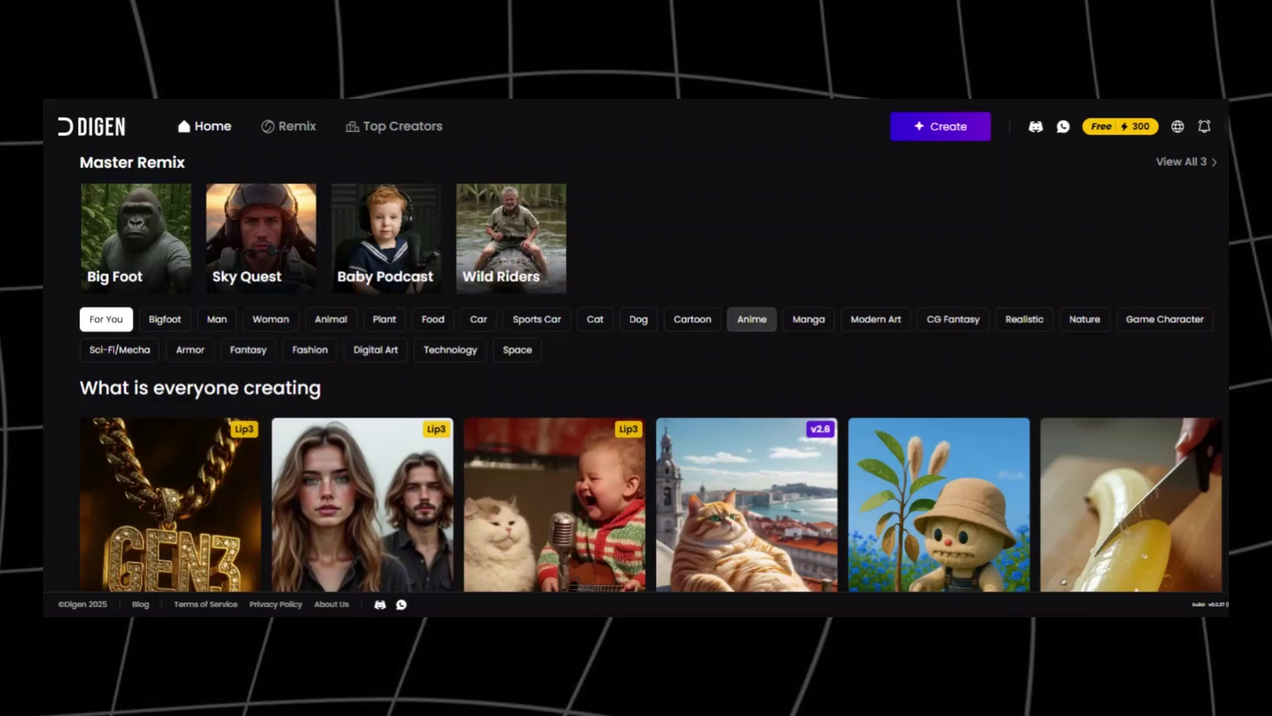
- Start a new video from the cartoon presenter image cropped to 16:9, with GEN-2 lip motion and 19 s audio
{"action": "scroll", "coordinate": [636, 384], "scroll_direction": "down", "scroll_amount": 15}
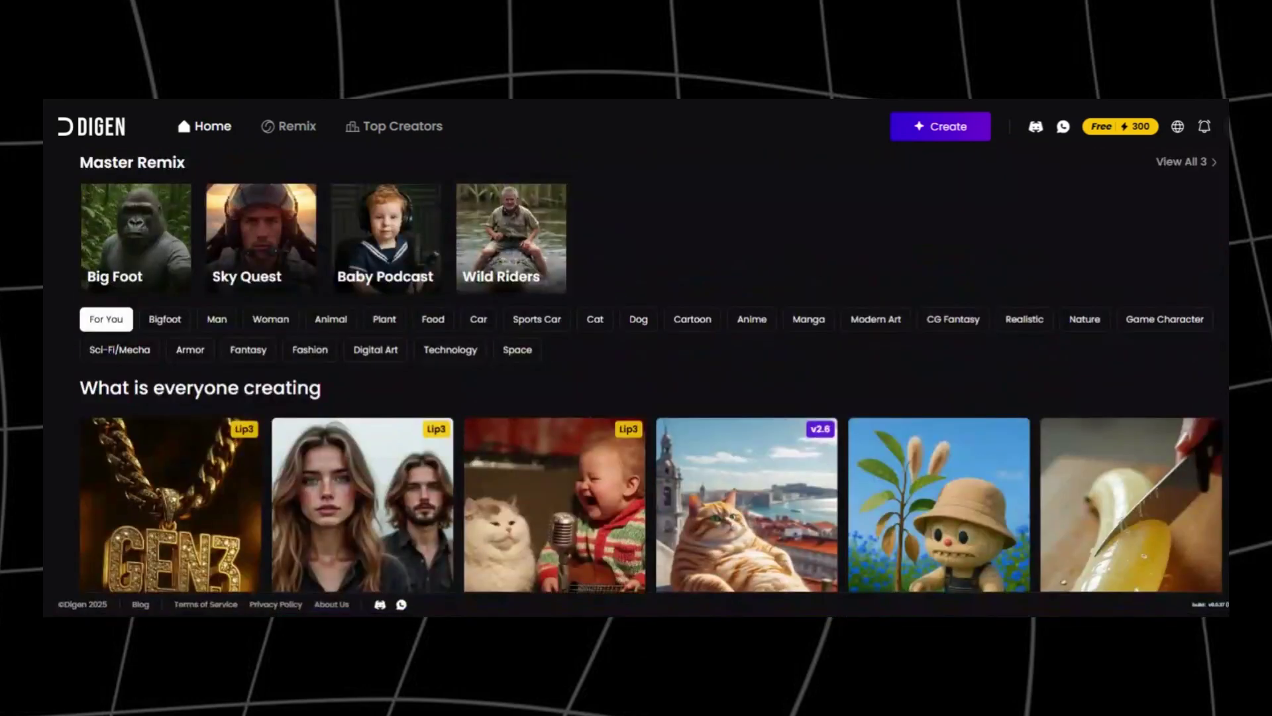
{"action": "left_click", "coordinate": [944, 126]}
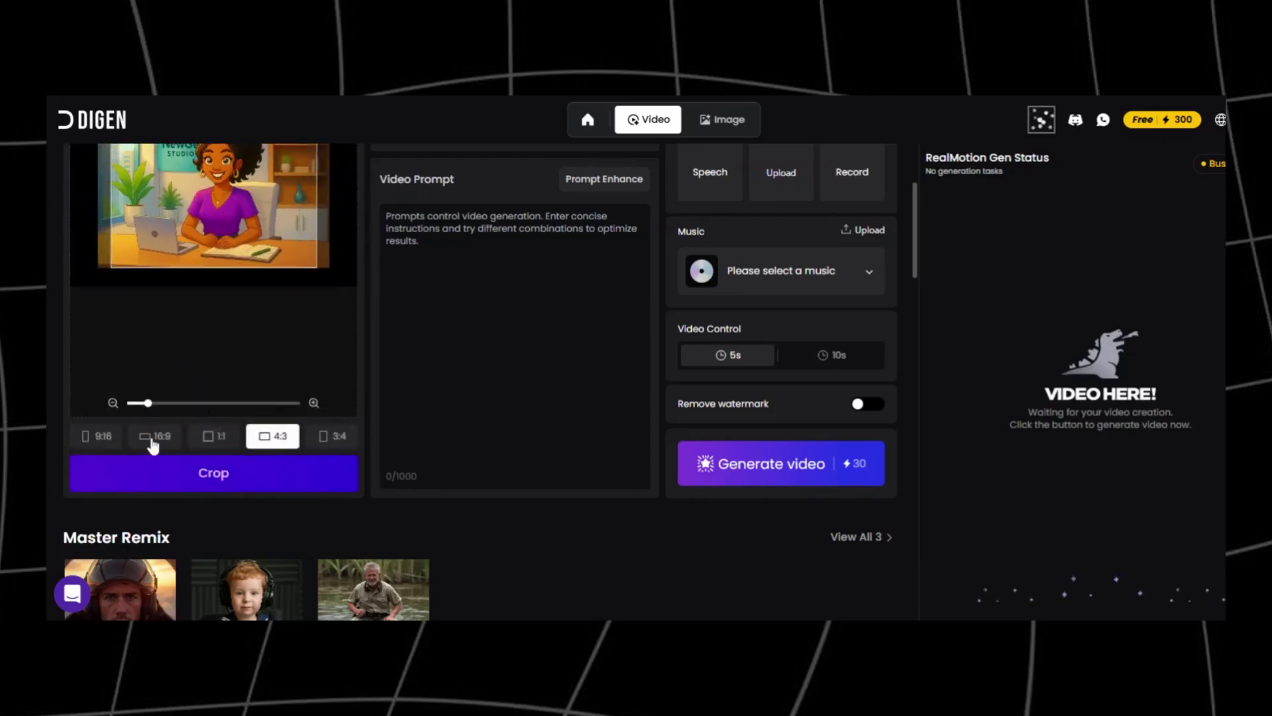
{"action": "left_click", "coordinate": [153, 439]}
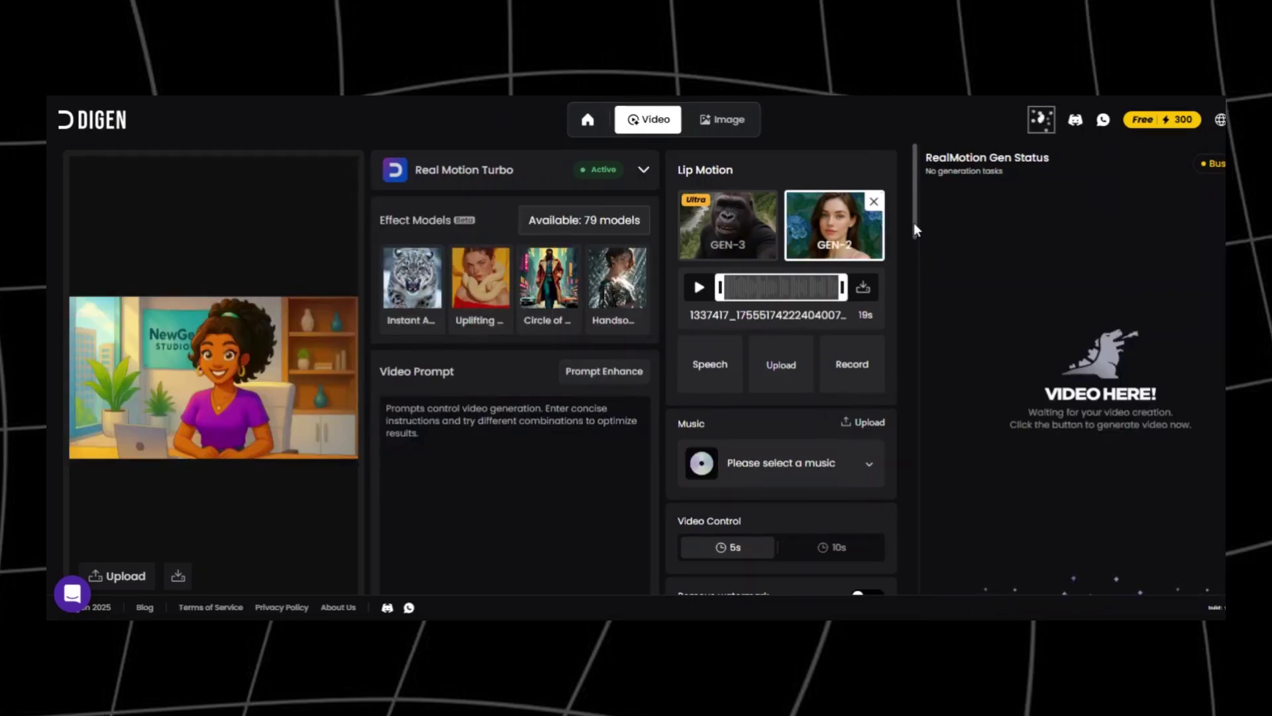
- Look through the background music list and close it without choosing a track
{"action": "left_click_drag", "start_coordinate": [913, 222], "coordinate": [915, 270]}
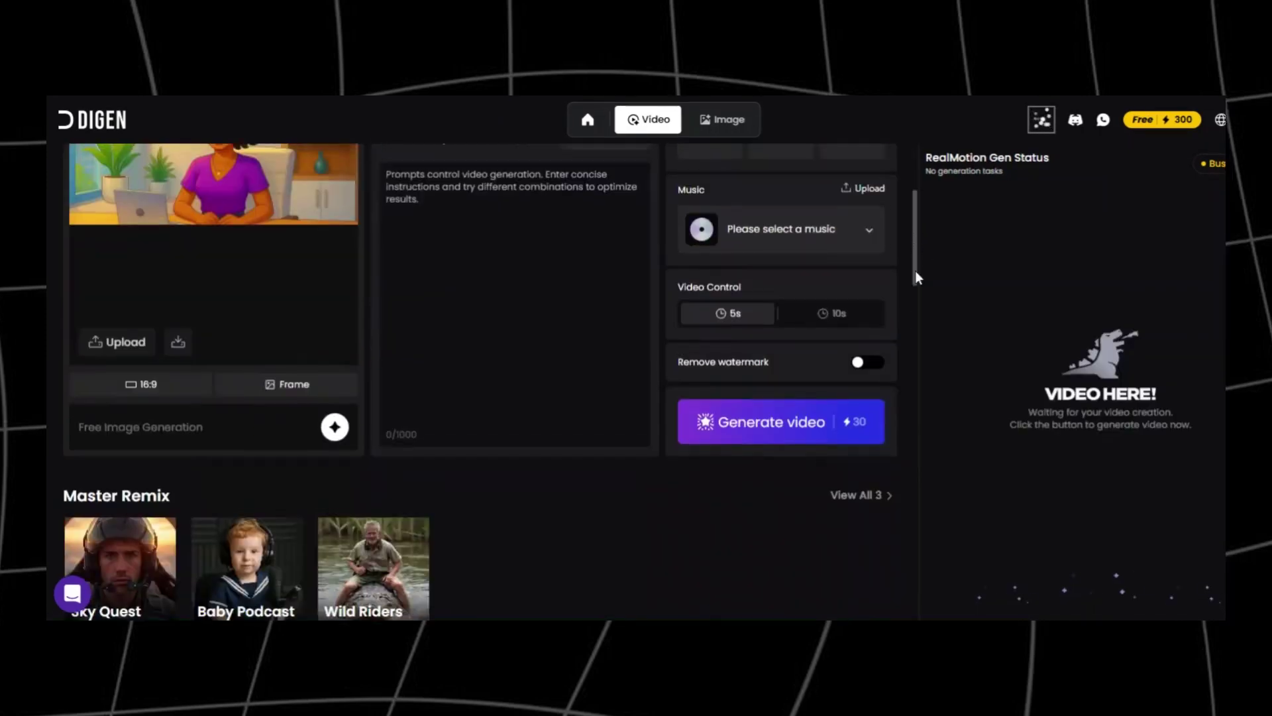
{"action": "left_click", "coordinate": [857, 240]}
{"action": "left_click", "coordinate": [772, 284]}
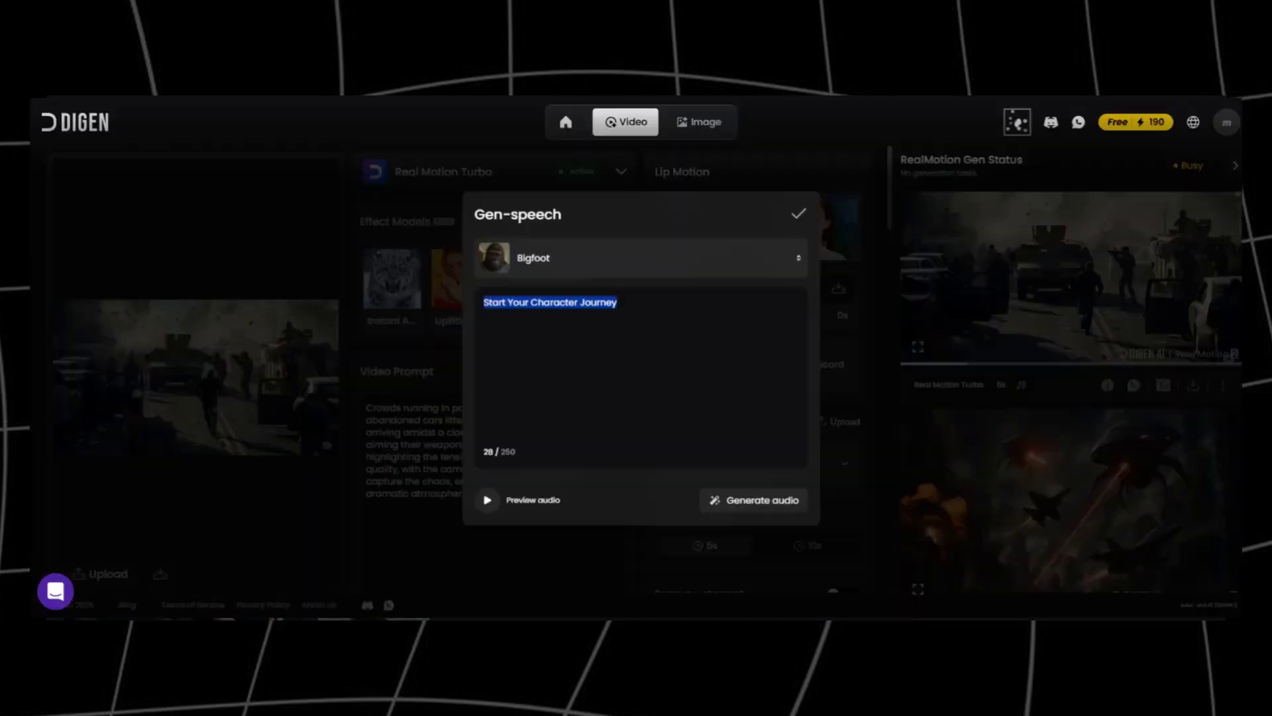
- Try the speech generator and voice recorder, discarding the recording and closing both without new audio
{"action": "type", "text": "nnmm"}
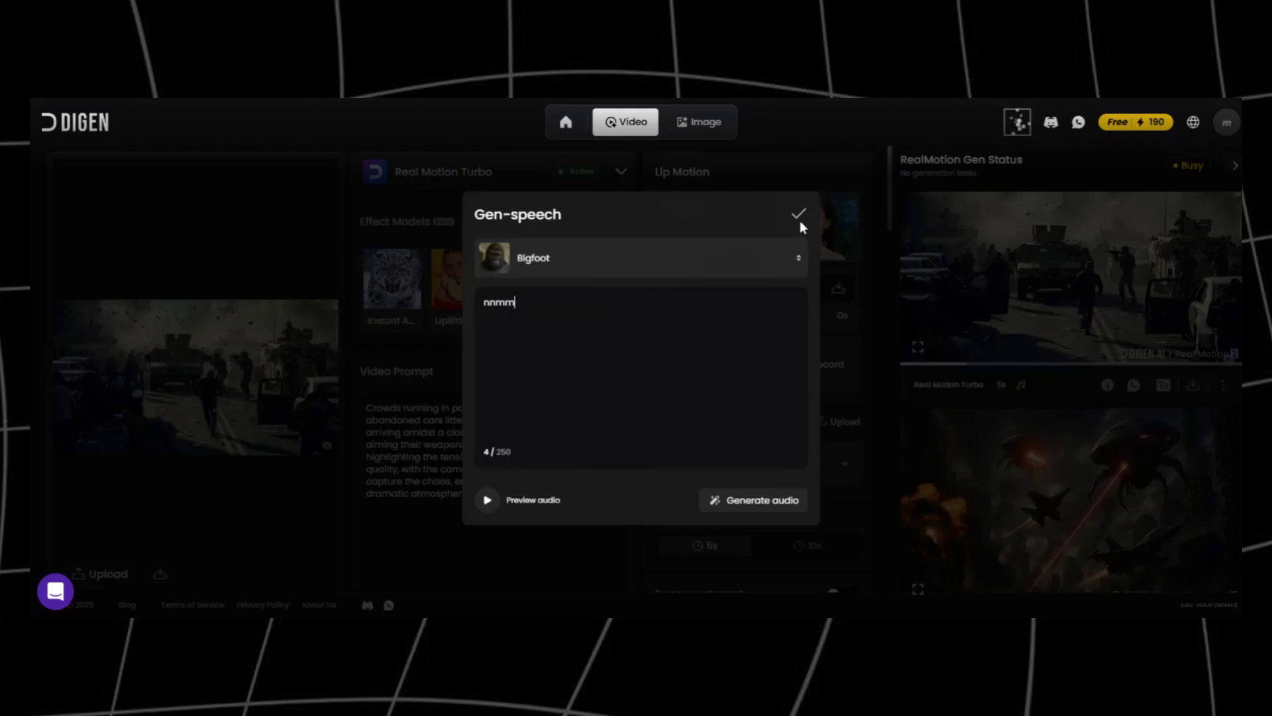
{"action": "left_click", "coordinate": [800, 219]}
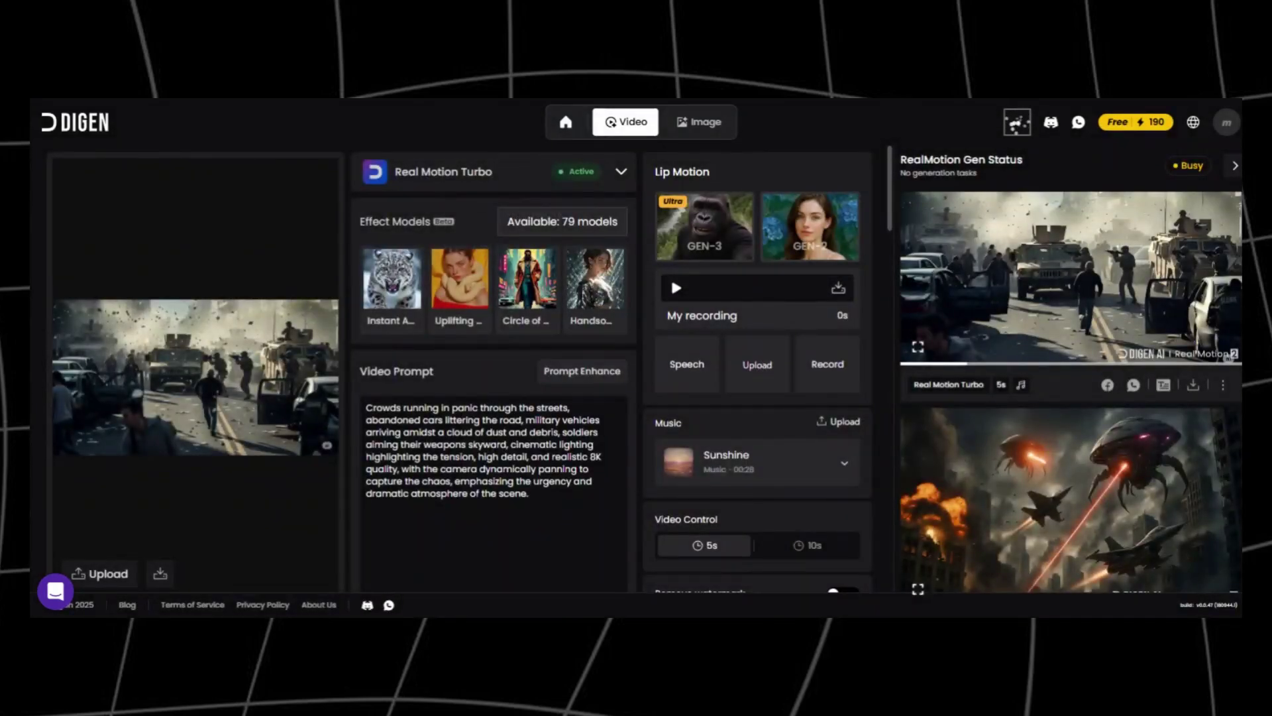
{"action": "left_click", "coordinate": [826, 369]}
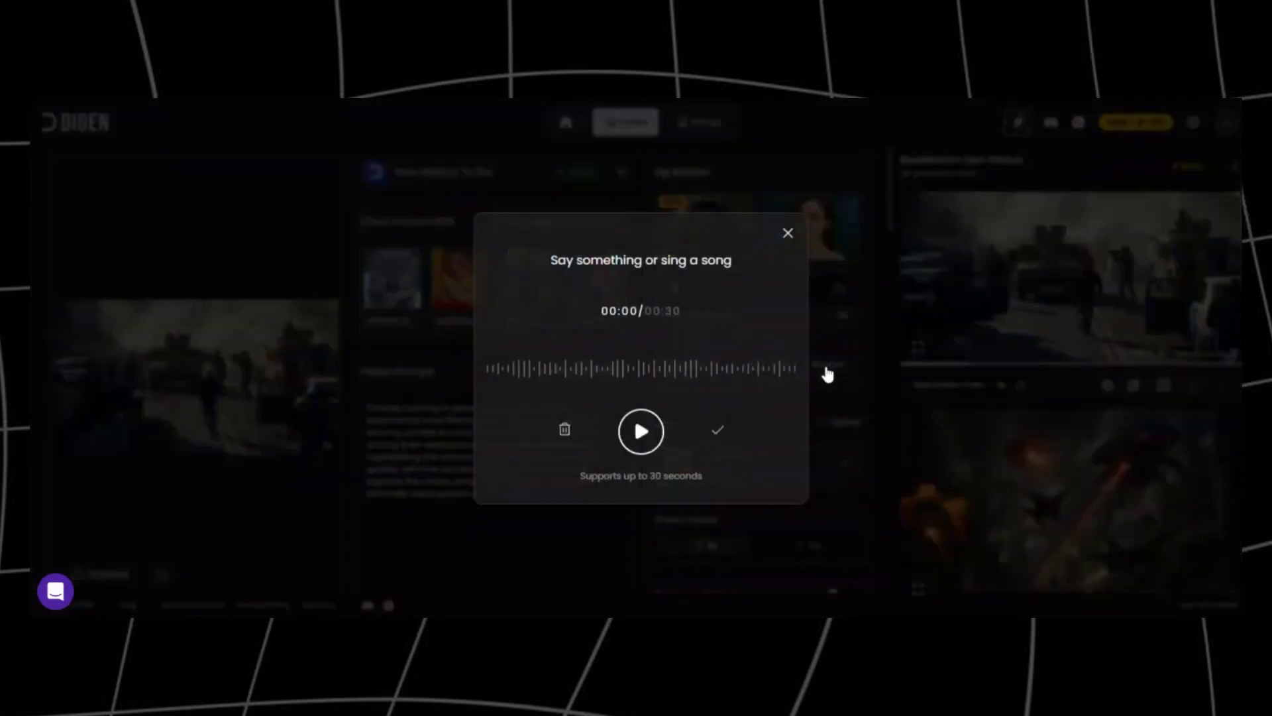
{"action": "left_click", "coordinate": [566, 431]}
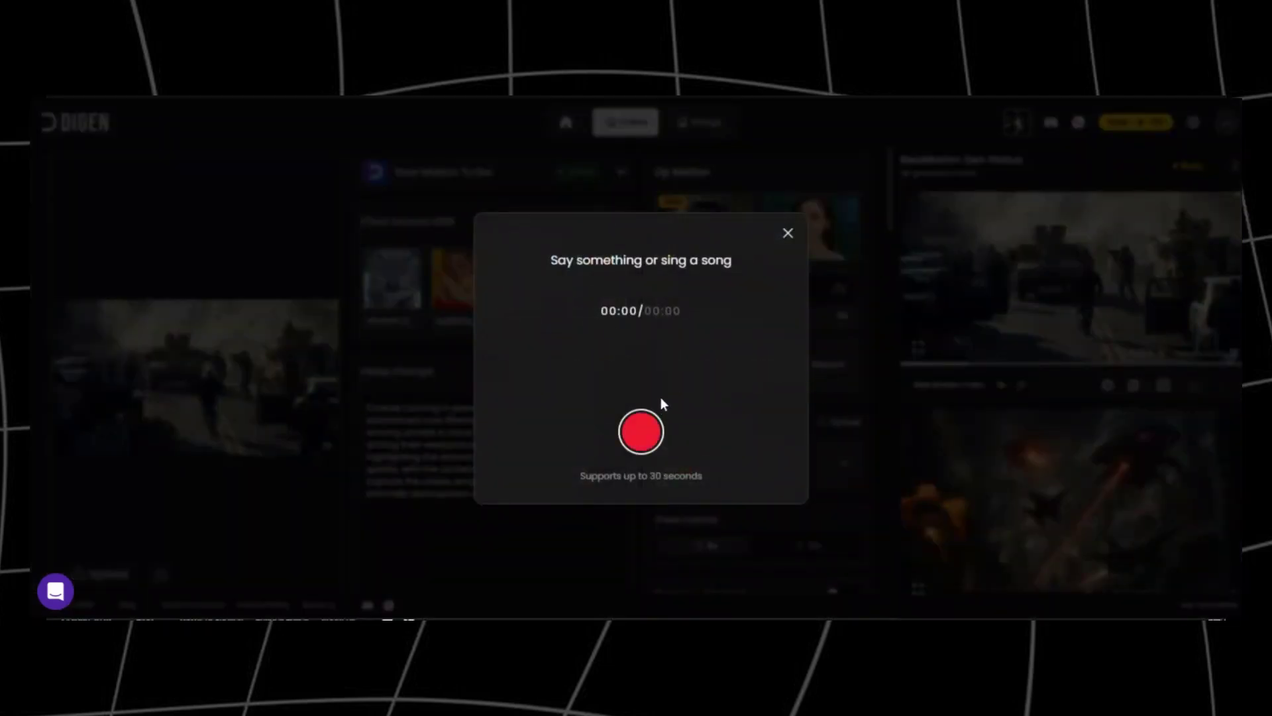
{"action": "left_click", "coordinate": [789, 233]}
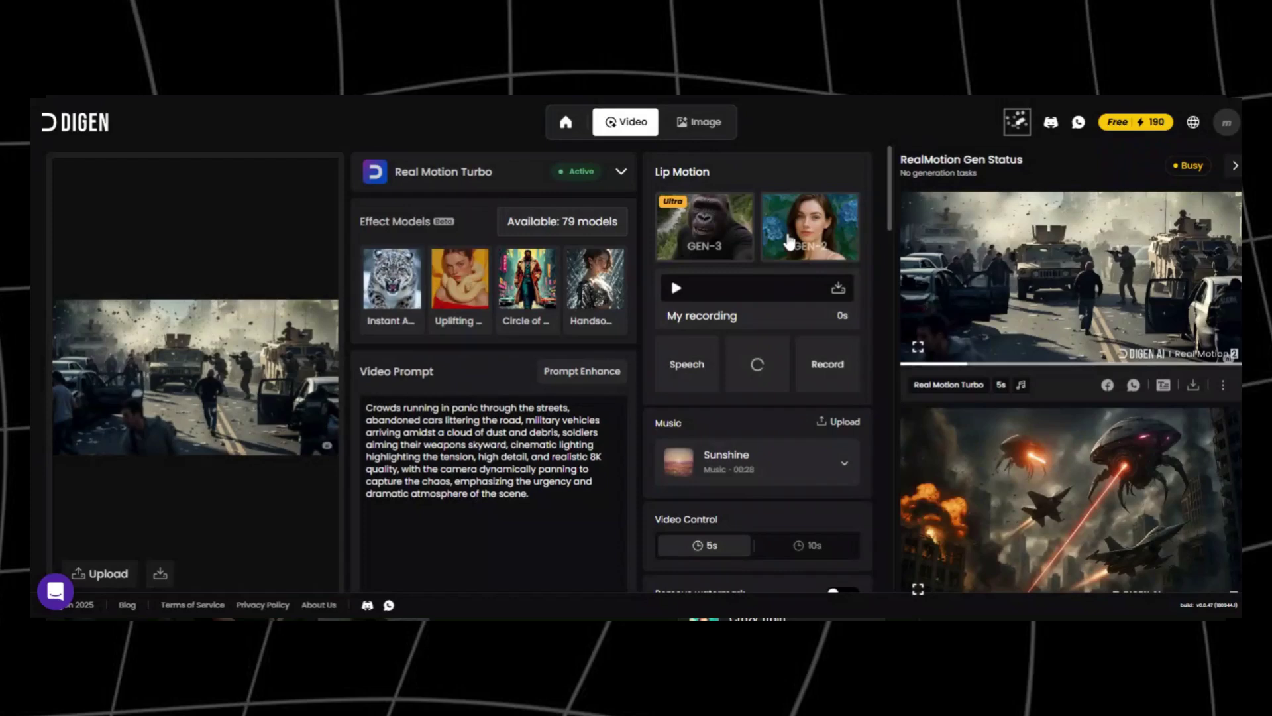
- Pick No Music from the background track list to drop Sunshine
{"action": "scroll", "coordinate": [887, 215], "scroll_direction": "down", "scroll_amount": 3}
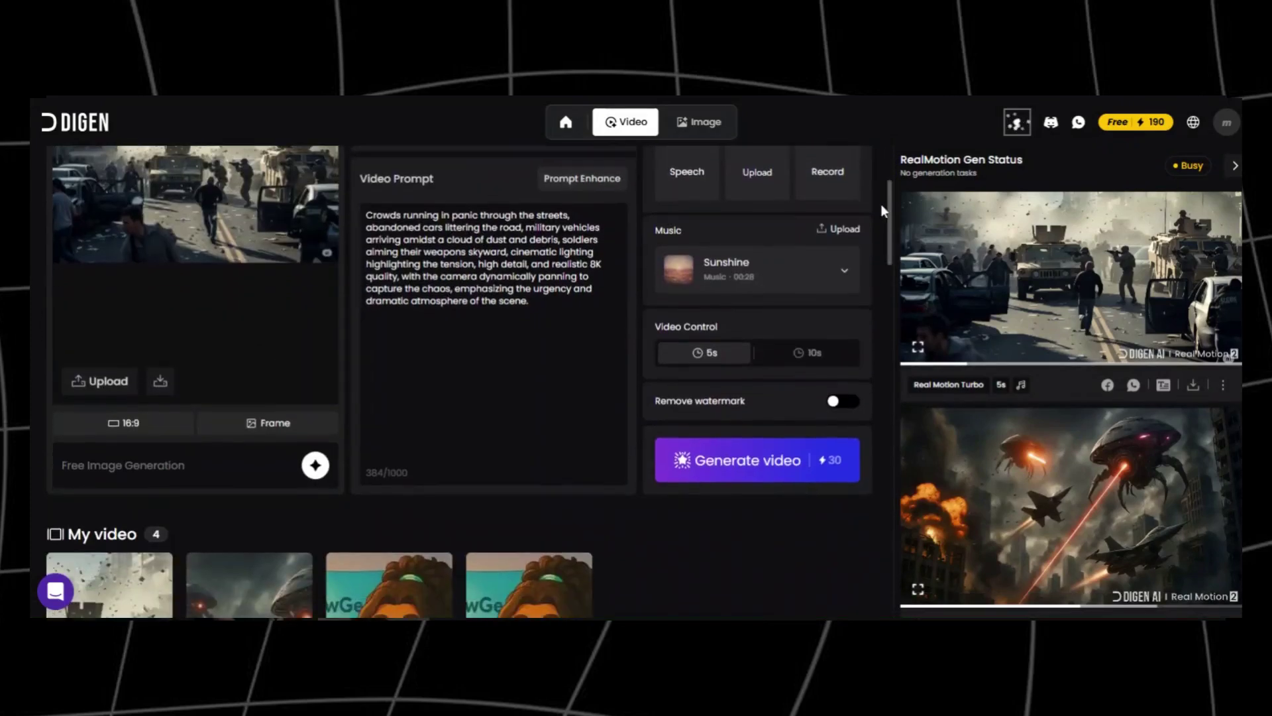
{"action": "left_click", "coordinate": [846, 264]}
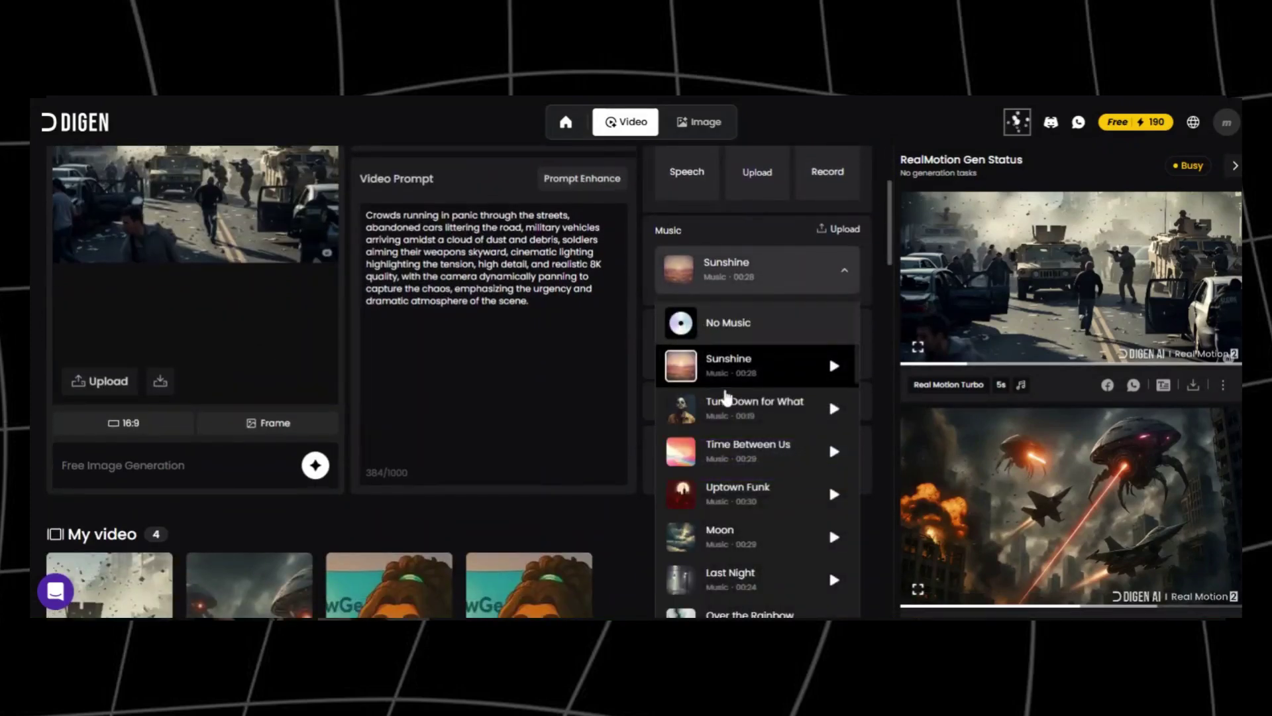
{"action": "left_click_drag", "start_coordinate": [857, 358], "coordinate": [855, 508]}
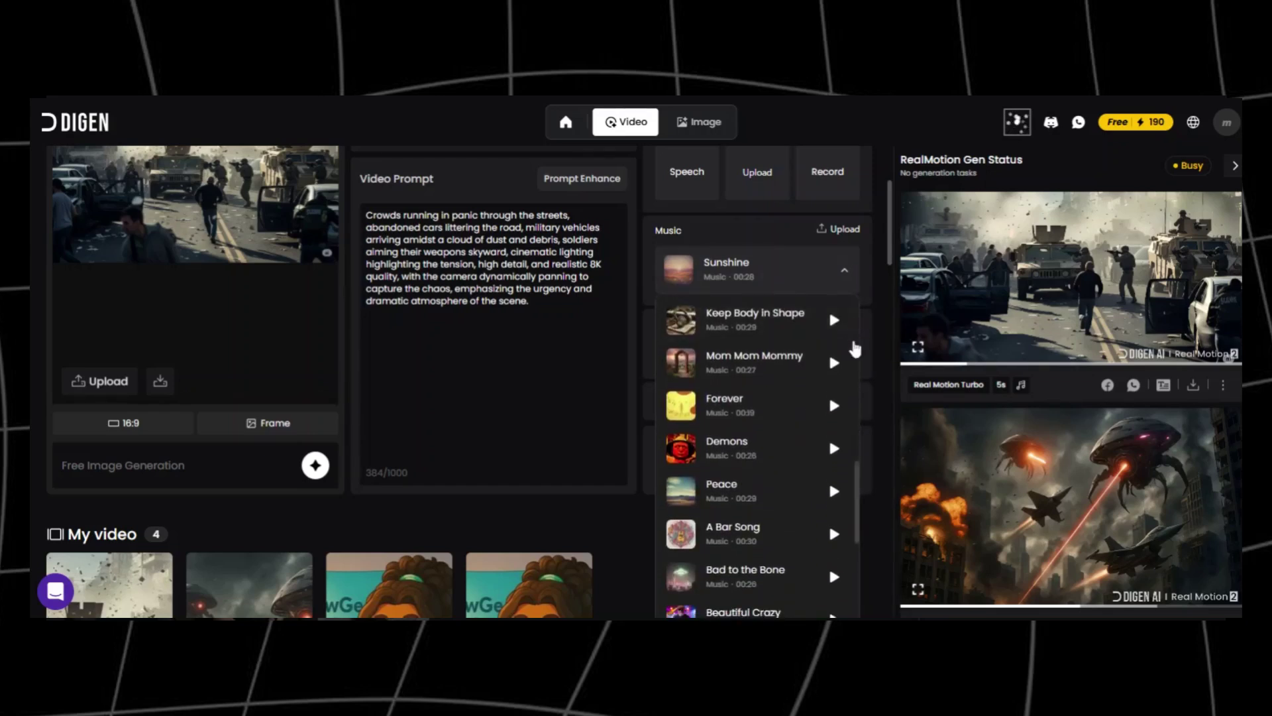
{"action": "scroll", "coordinate": [859, 323], "scroll_direction": "up", "scroll_amount": 5}
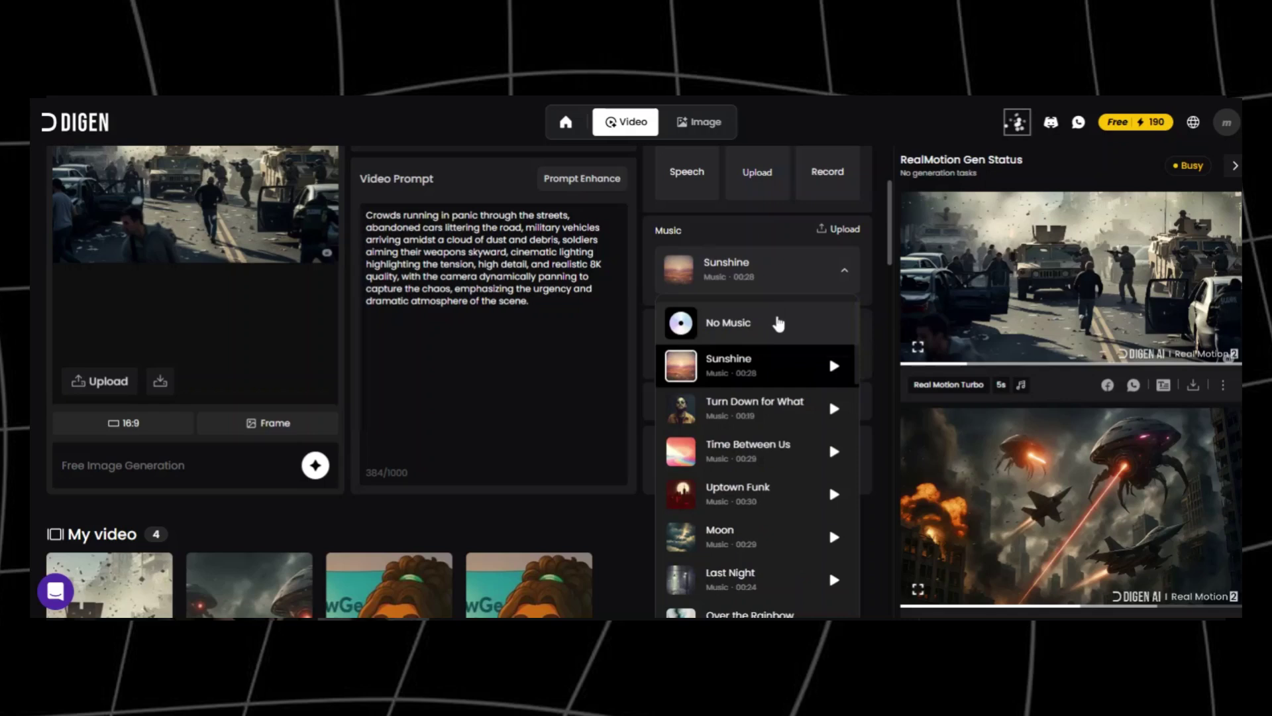
{"action": "left_click", "coordinate": [819, 313]}
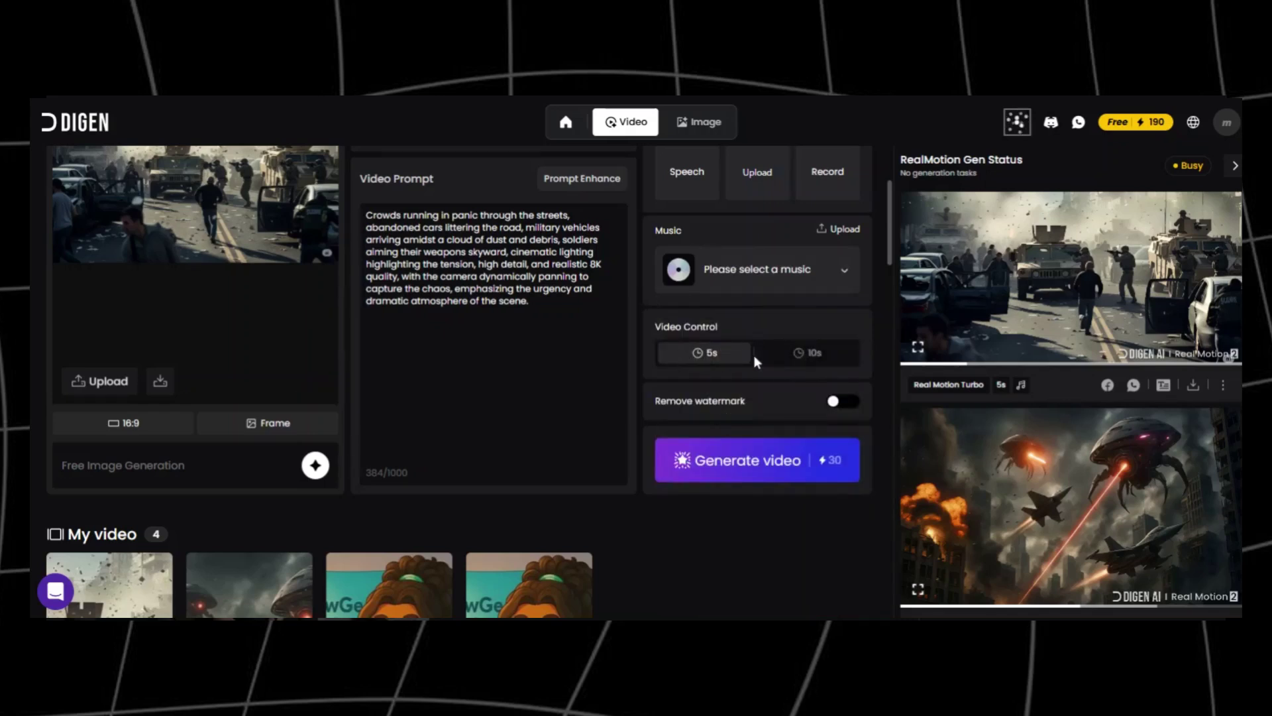
- Finish the Video Prompt with 'natural hand gestures and facial expressions' and generate the presenter video
{"action": "type", "text": "l hand g"}
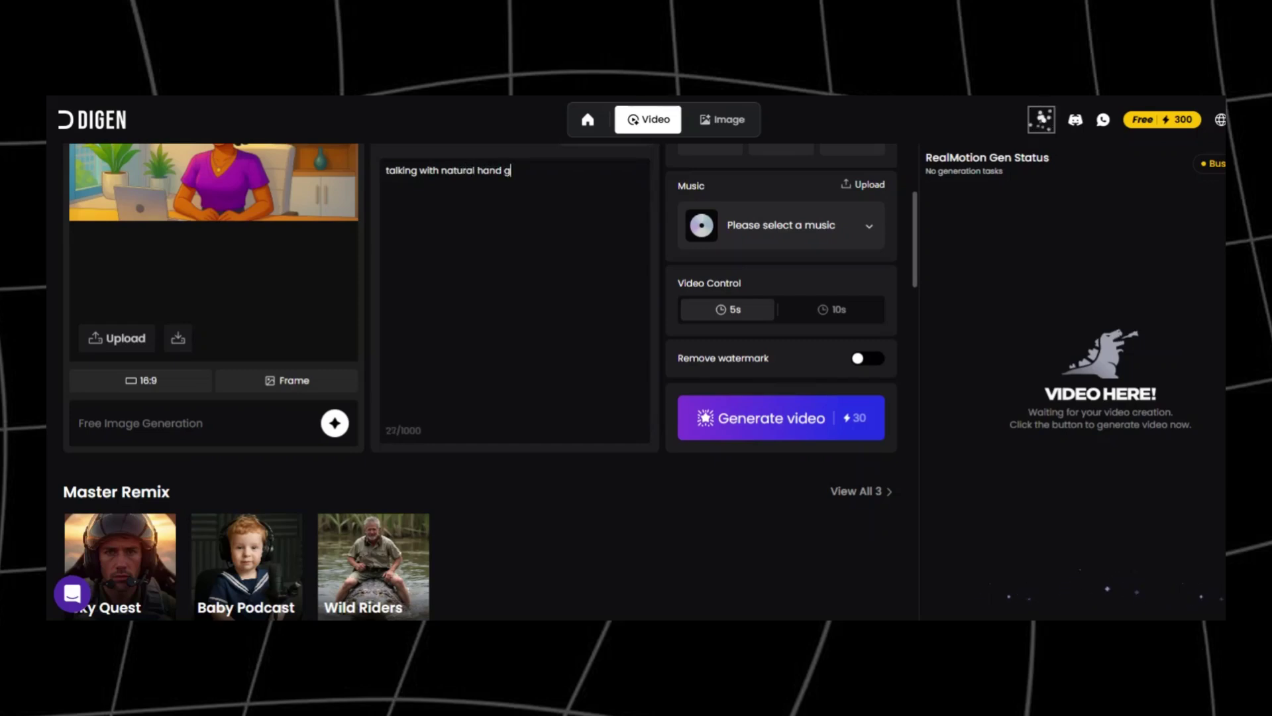
{"action": "type", "text": "estures and facial expressions"}
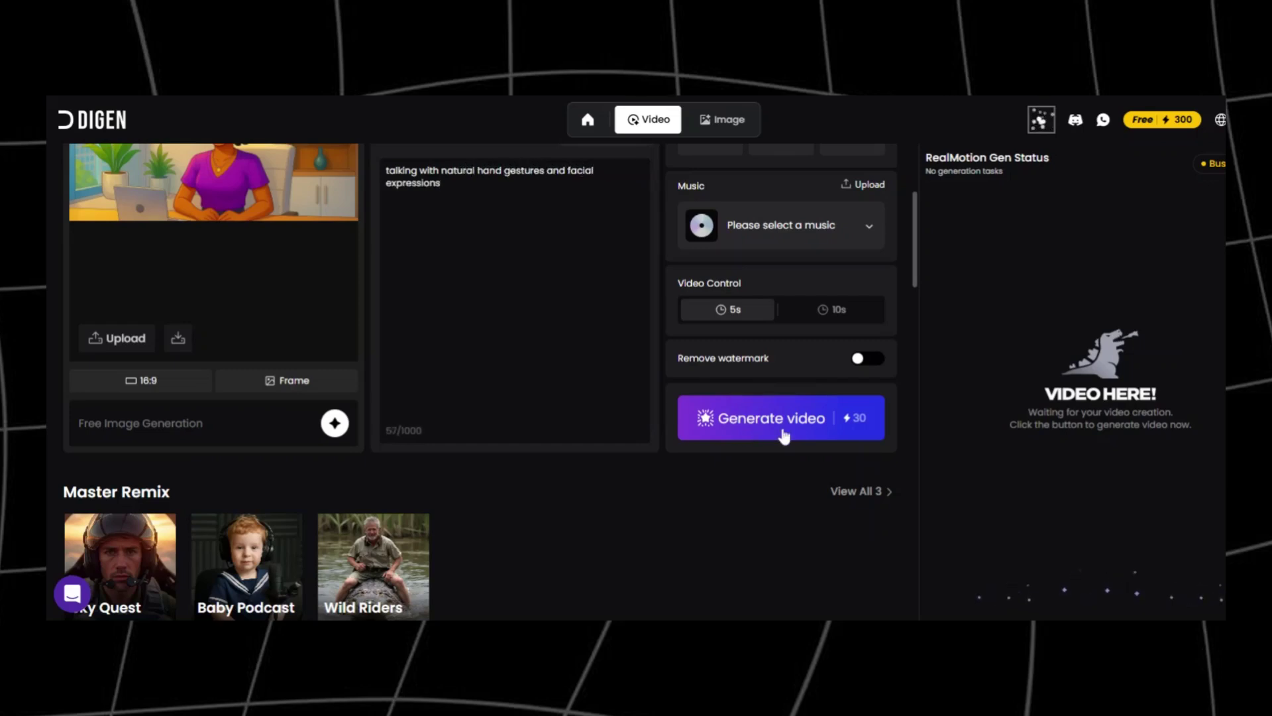
{"action": "left_click", "coordinate": [783, 431]}
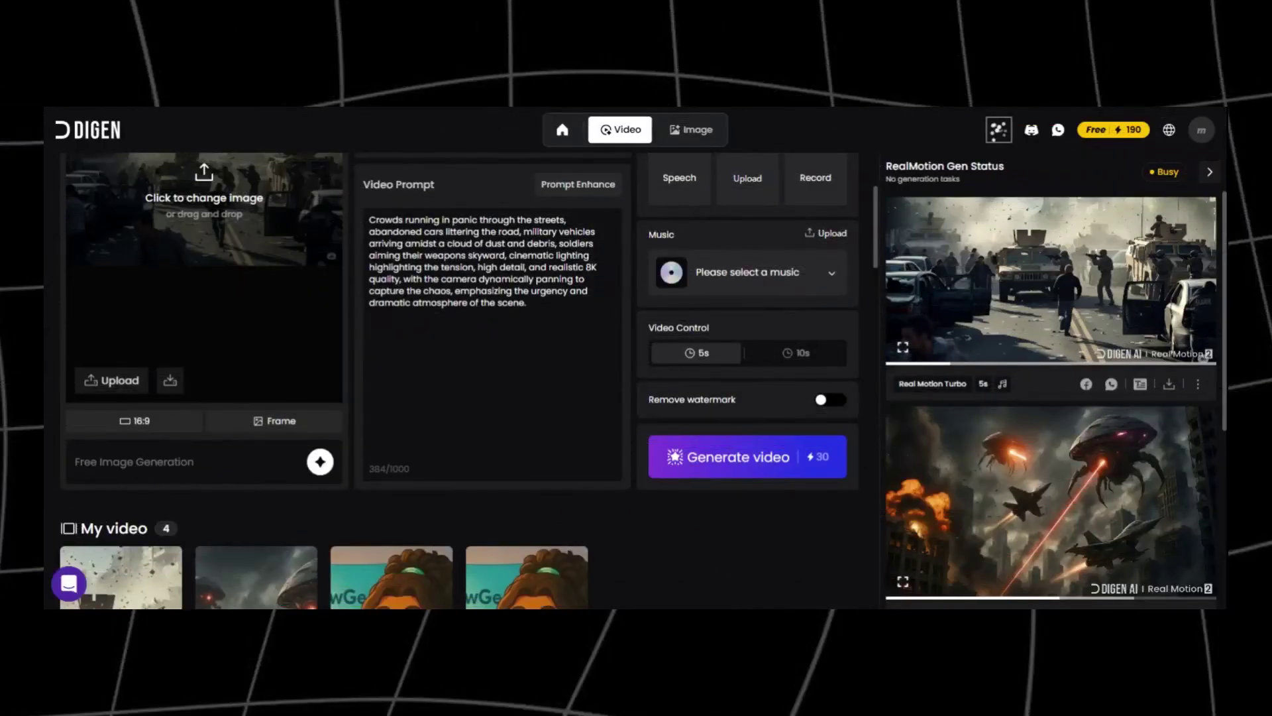
- Upload the flying-saucer-over-city image as the starting picture, framed at 4:3
{"action": "left_click_drag", "start_coordinate": [650, 341], "coordinate": [209, 220]}
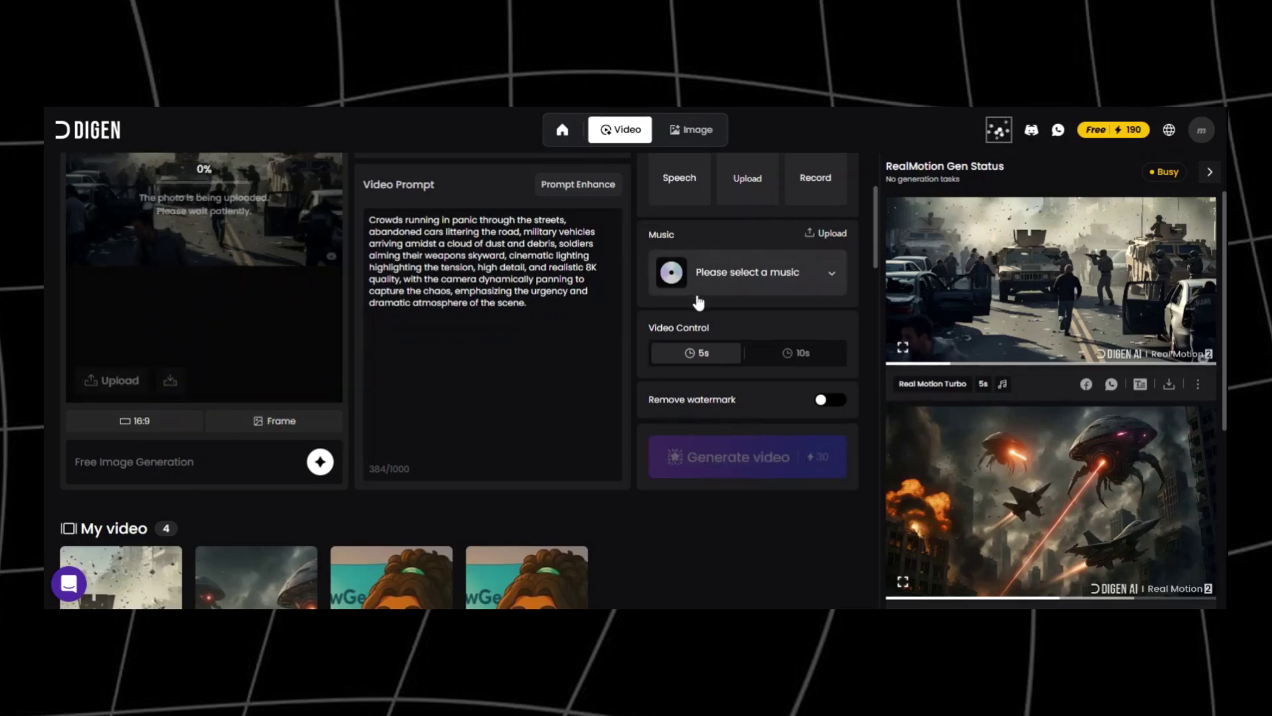
{"action": "left_click_drag", "start_coordinate": [877, 265], "coordinate": [877, 232]}
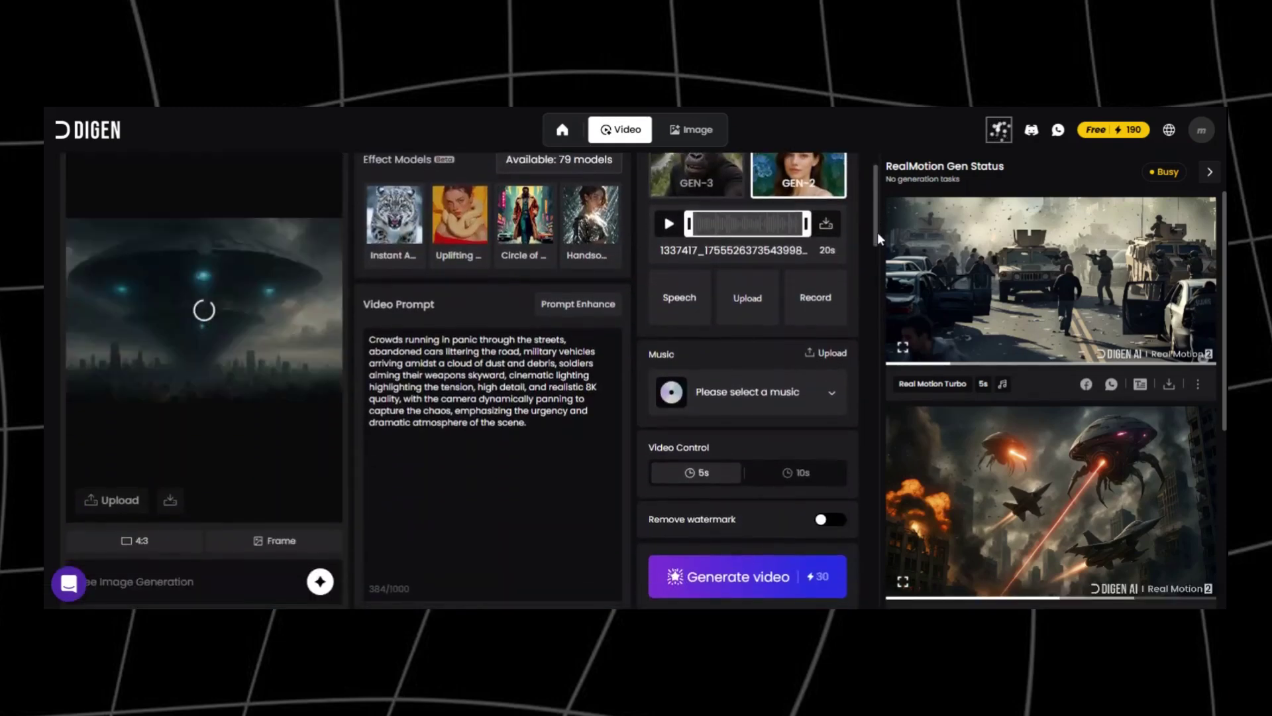
- Replace the Video Prompt with 'alien ship falling from the sky' and enhance it
{"action": "key", "text": "ctrl+a"}
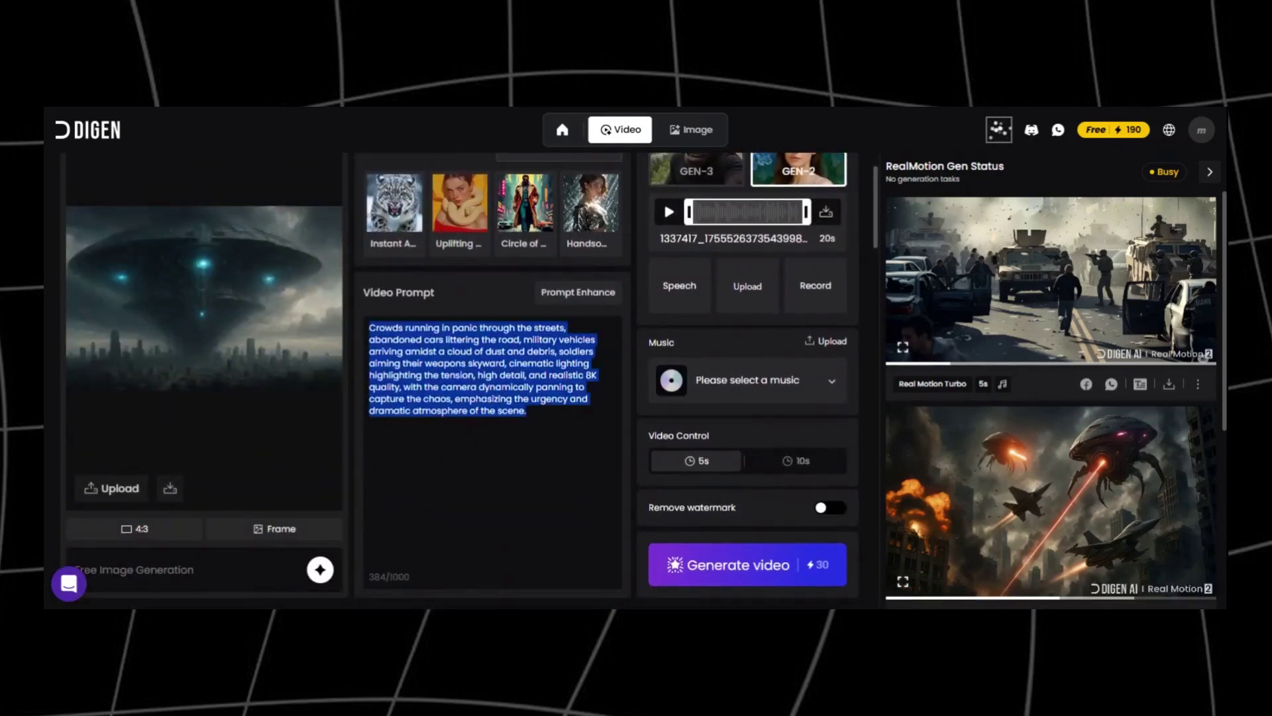
{"action": "key", "text": "BackSpace"}
{"action": "type", "text": "alien s"}
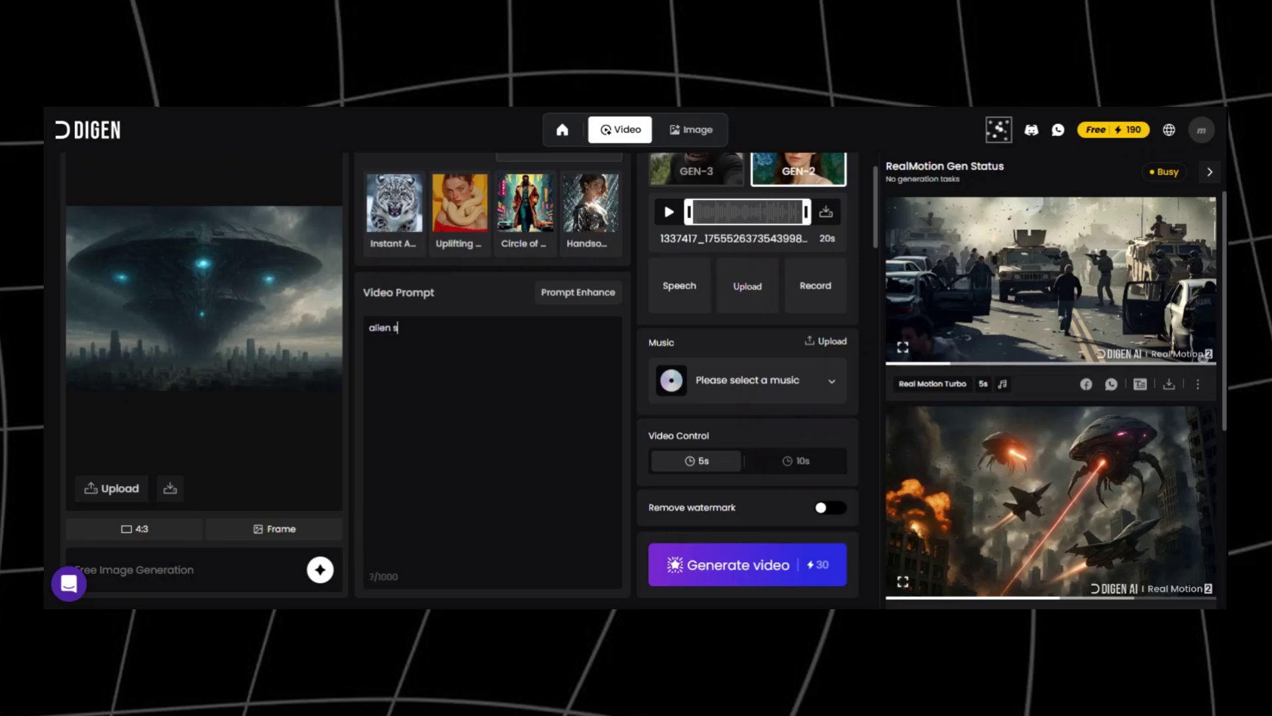
{"action": "type", "text": "hip falling from th"}
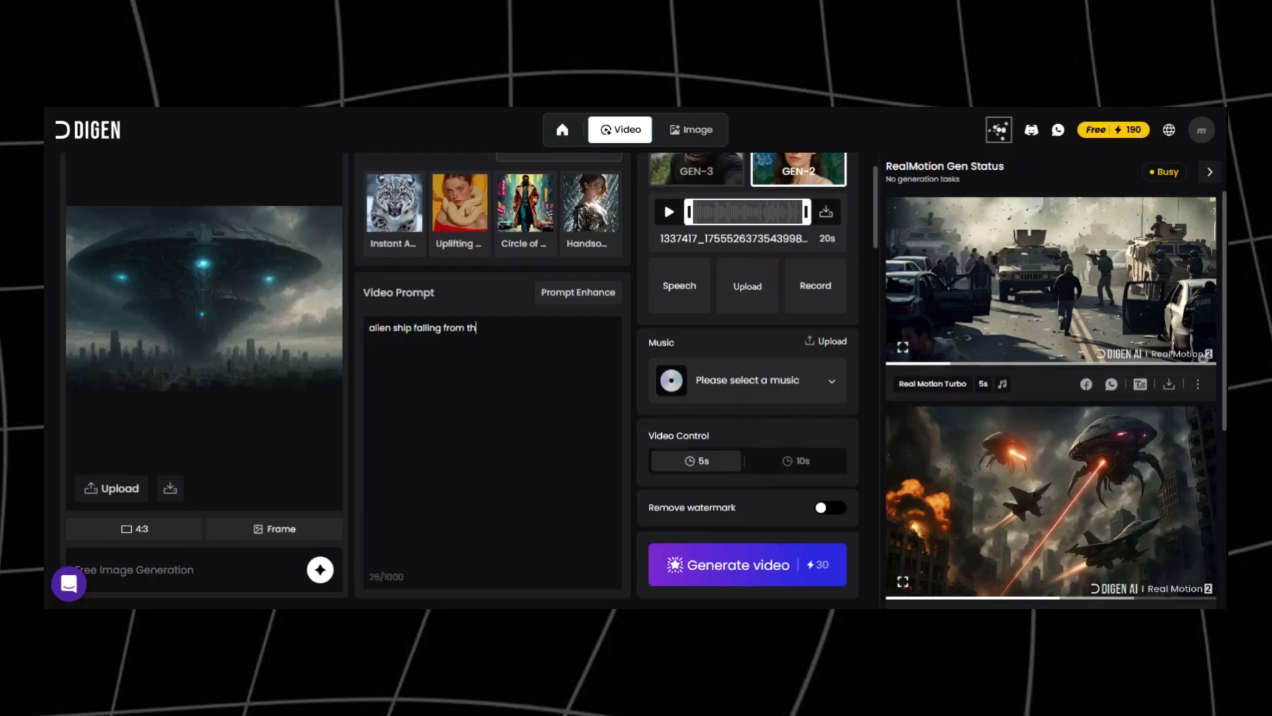
{"action": "type", "text": "e sky"}
{"action": "left_click", "coordinate": [580, 293]}
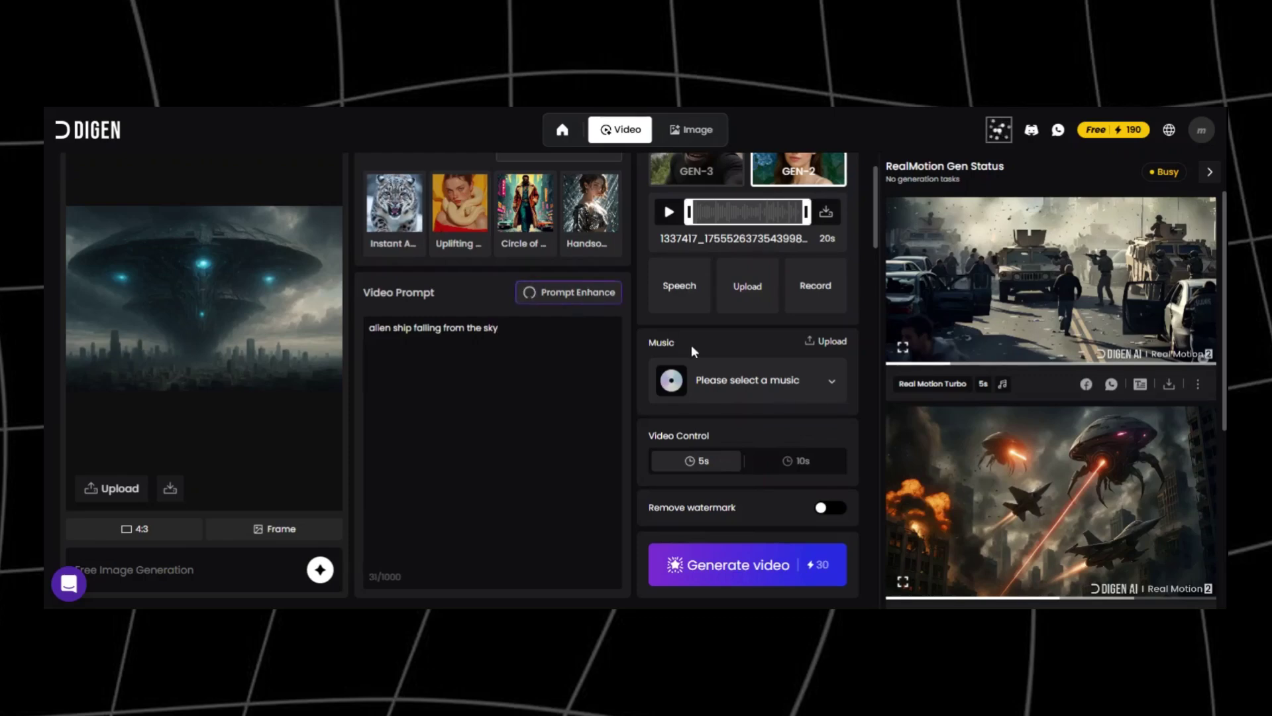
{"action": "scroll", "coordinate": [876, 228], "scroll_direction": "down", "scroll_amount": 2}
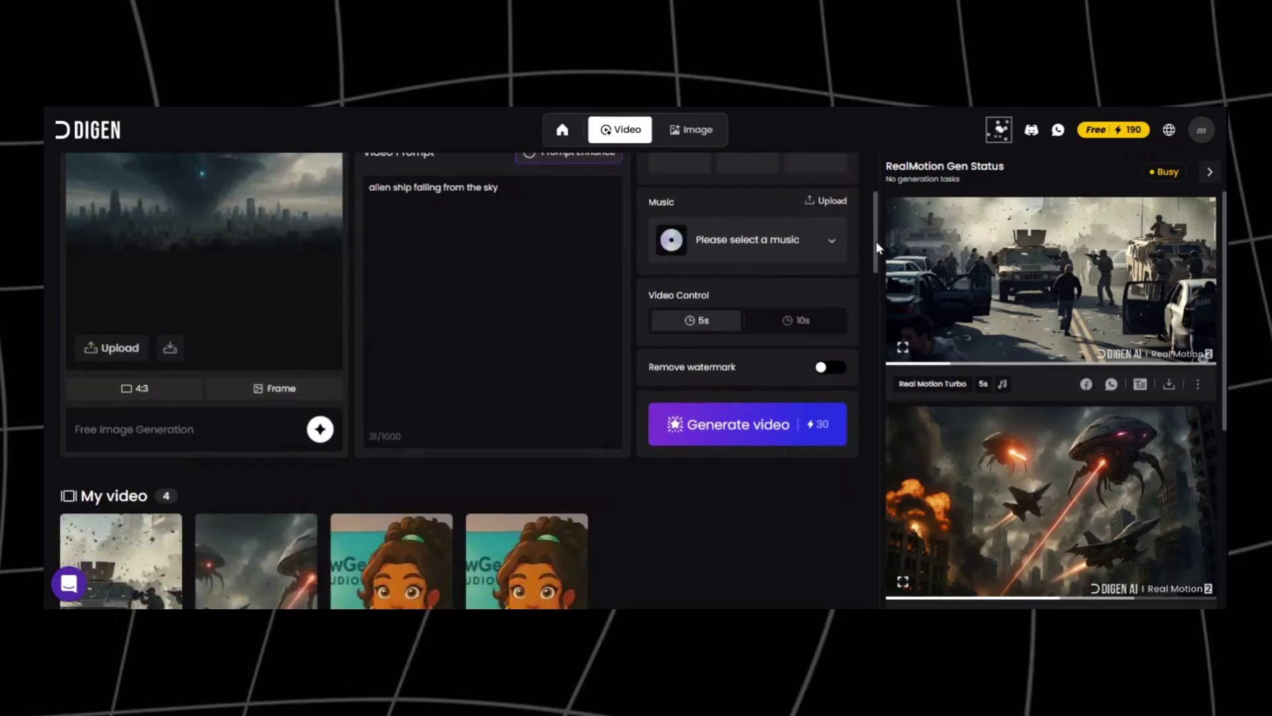
{"action": "scroll", "coordinate": [880, 215], "scroll_direction": "up", "scroll_amount": 3}
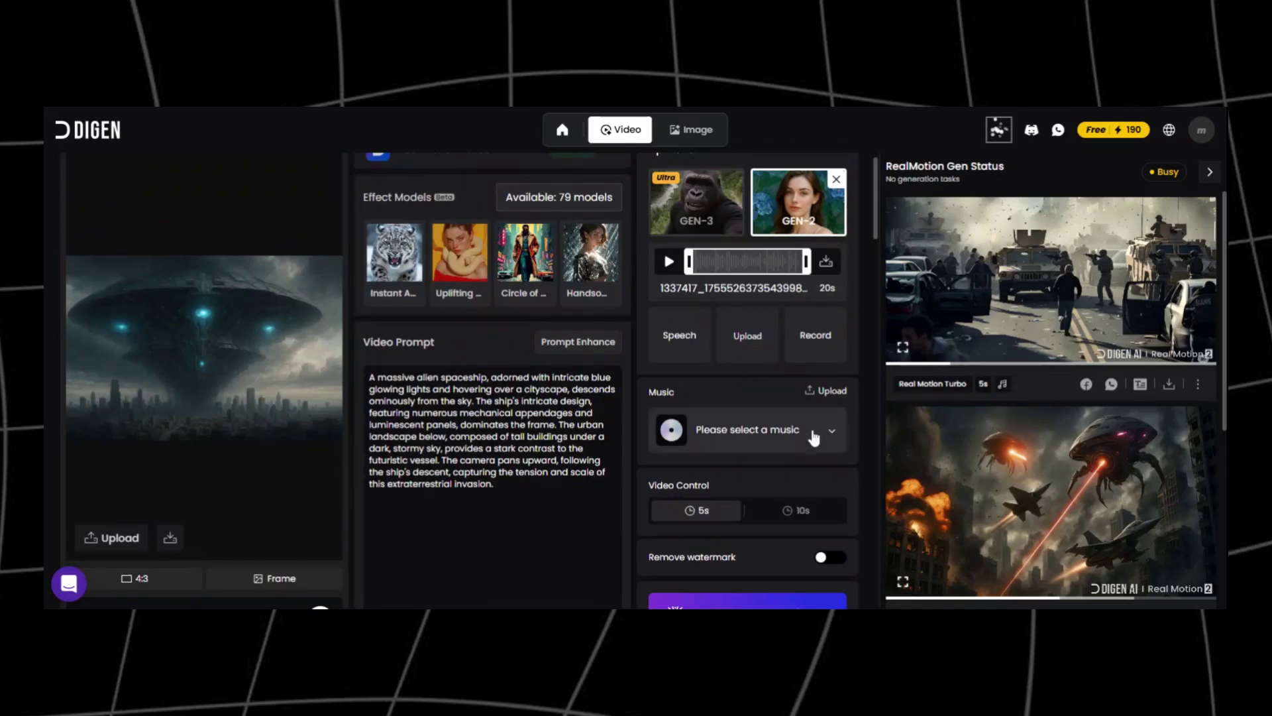
- Choose Sunshine as background music and start generating the alien ship video
{"action": "left_click", "coordinate": [768, 441]}
{"action": "left_click", "coordinate": [736, 523]}
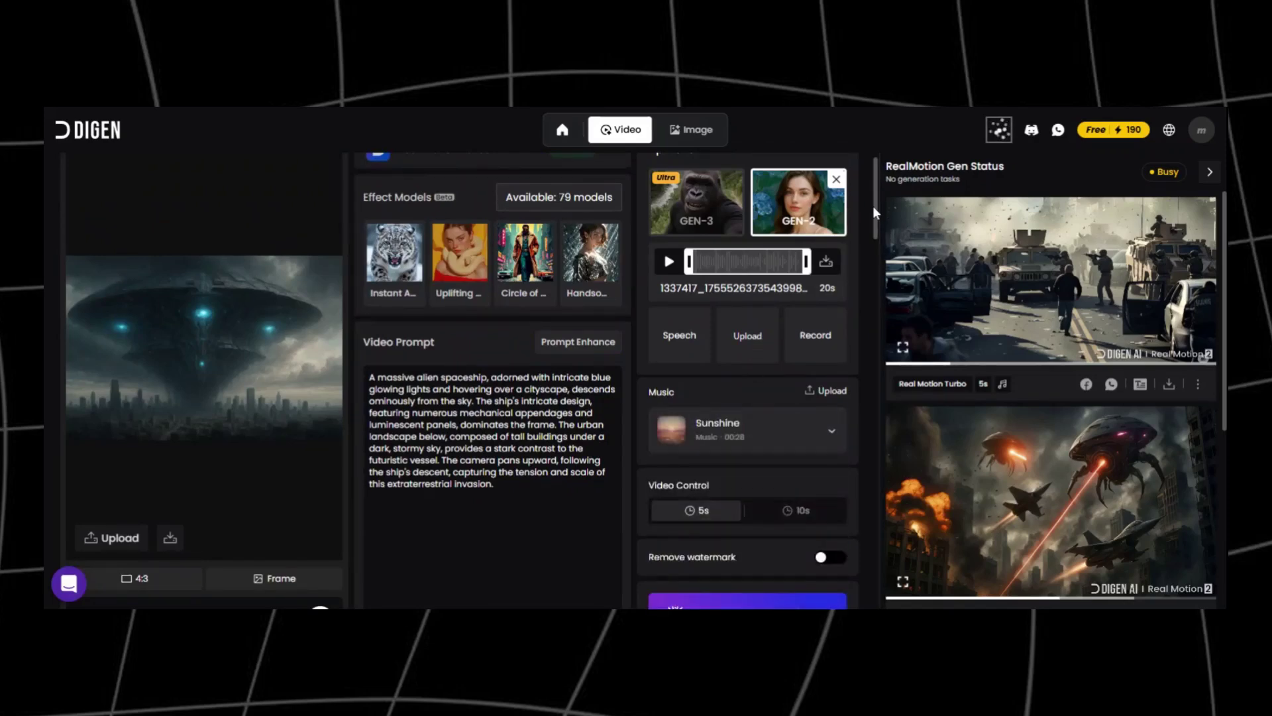
{"action": "scroll", "coordinate": [874, 282], "scroll_direction": "down", "scroll_amount": 6}
{"action": "left_click", "coordinate": [704, 228]}
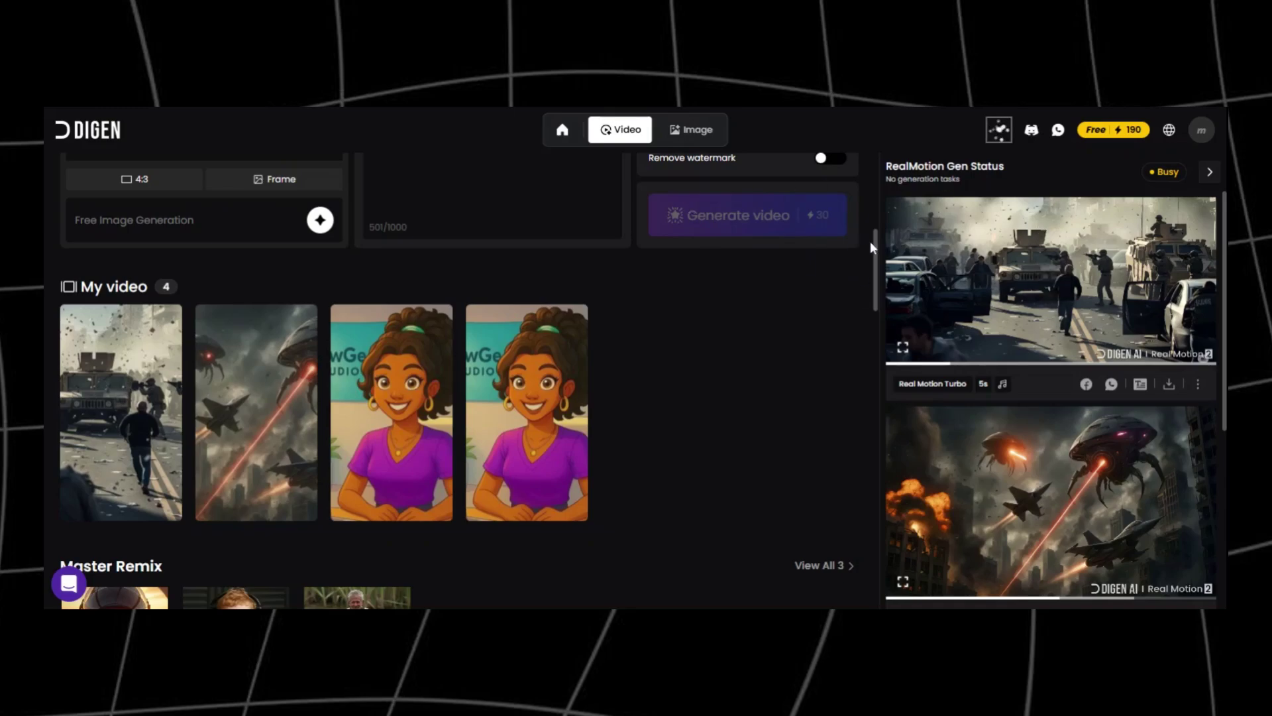
- Scroll up to check the alien-ship video waiting in the generation queue
{"action": "left_click_drag", "start_coordinate": [874, 241], "coordinate": [877, 203]}
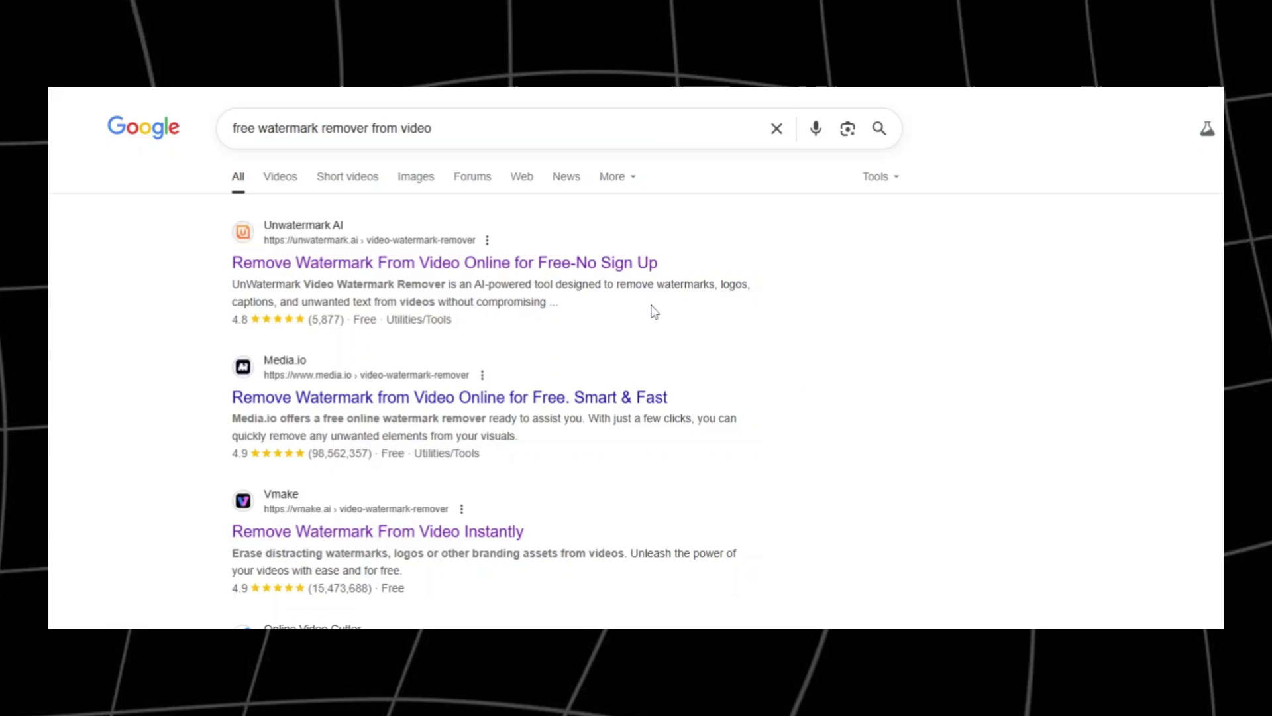
- Upload the presenter video to UnWatermark, mask the DIGEN AI Real Motion watermark, and remove it
{"action": "left_click", "coordinate": [600, 263]}
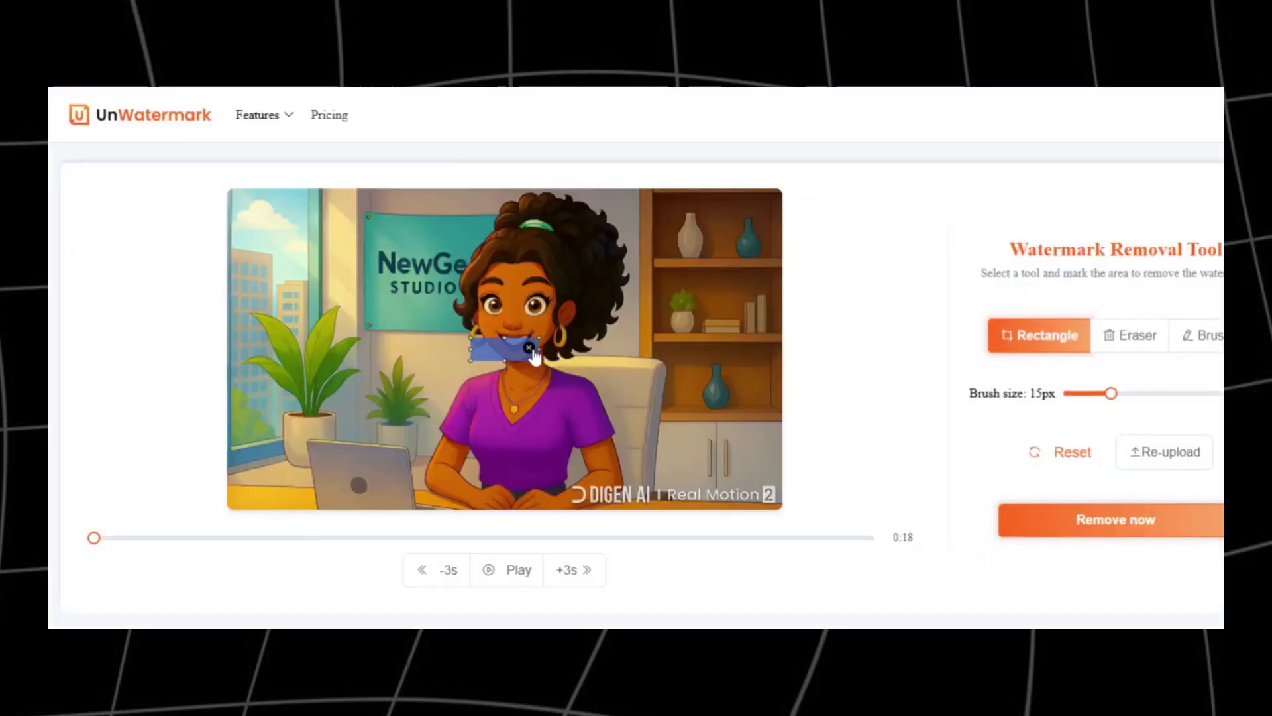
{"action": "left_click_drag", "start_coordinate": [571, 471], "coordinate": [765, 509]}
{"action": "left_click", "coordinate": [529, 347]}
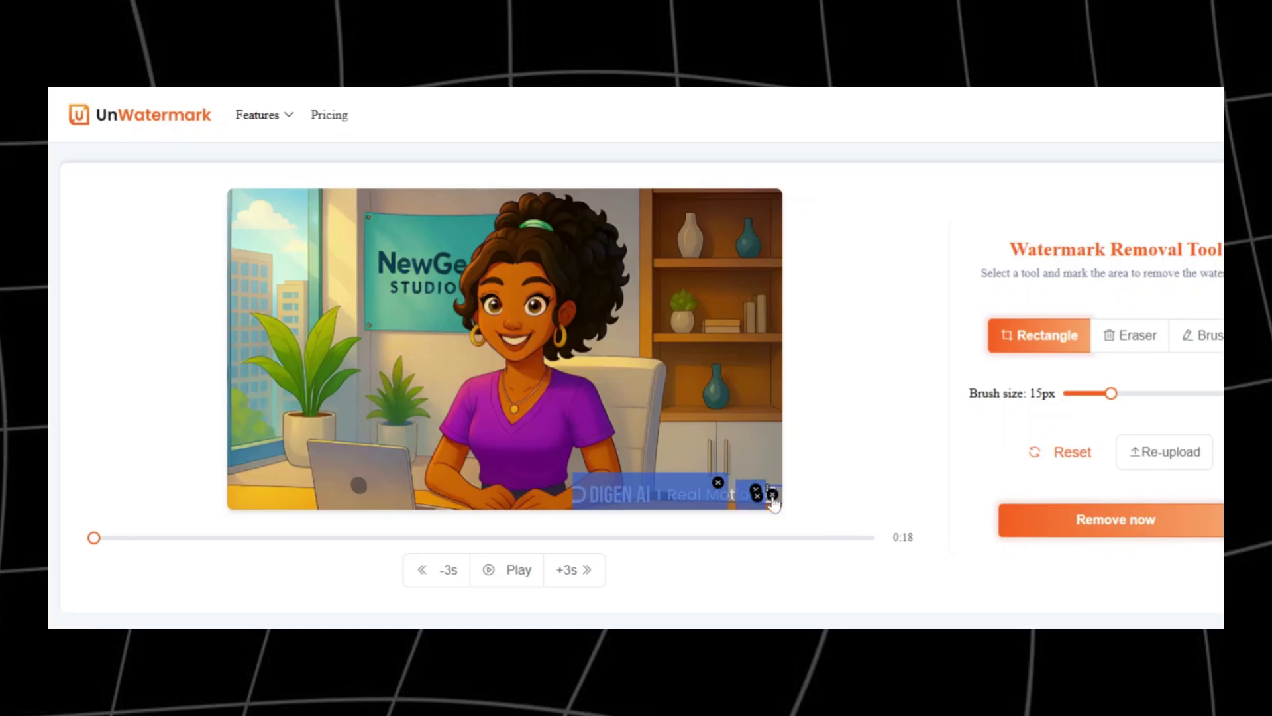
{"action": "left_click", "coordinate": [755, 490]}
{"action": "left_click", "coordinate": [718, 482]}
{"action": "mouse_move", "coordinate": [574, 483]}
{"action": "left_mouse_down"}
{"action": "mouse_move", "coordinate": [782, 507]}
{"action": "mouse_move", "coordinate": [666, 508]}
{"action": "mouse_move", "coordinate": [774, 511]}
{"action": "left_mouse_up"}
{"action": "left_click", "coordinate": [780, 483]}
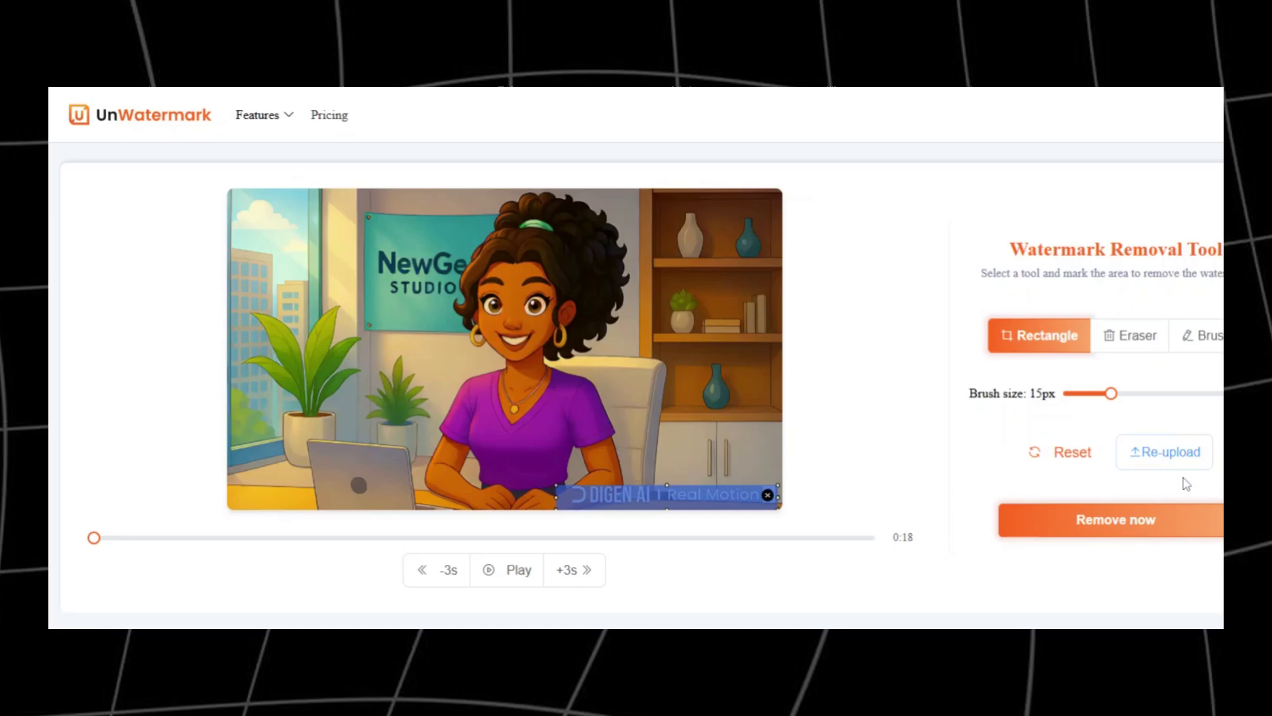
{"action": "left_click", "coordinate": [1126, 520]}
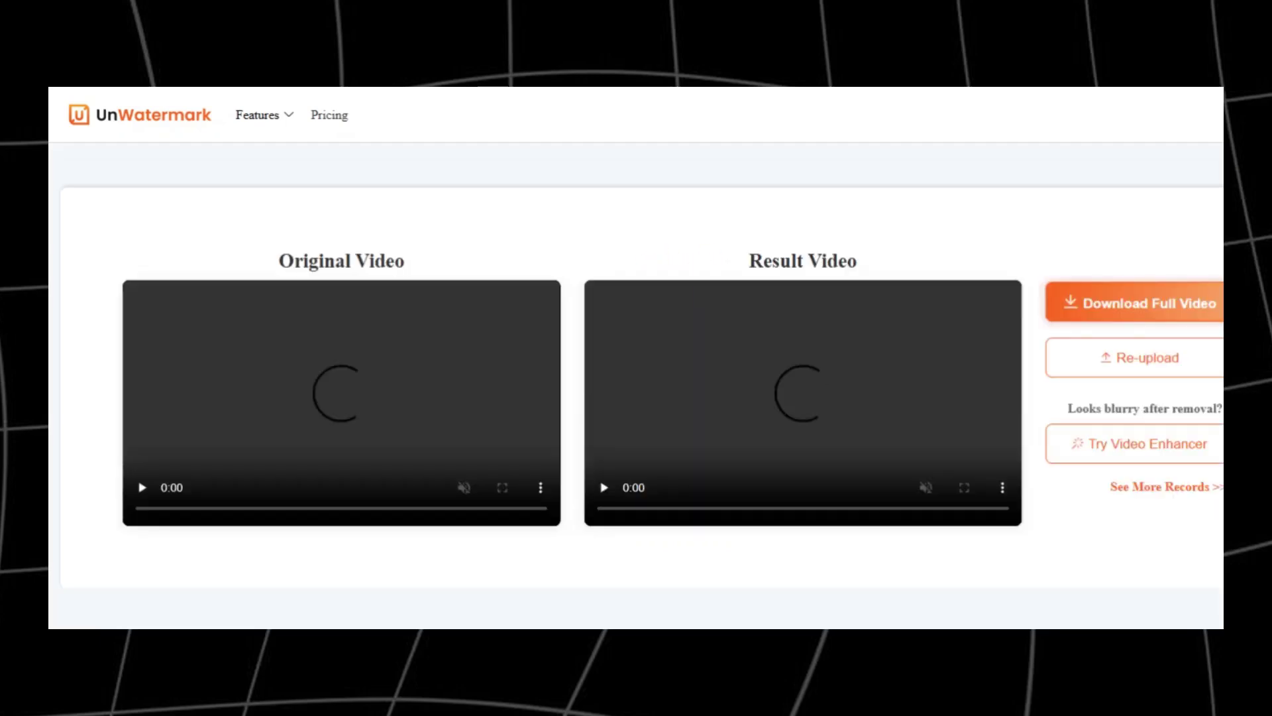
- Play, then pause, the watermark-free result video to compare it with the original
{"action": "left_click", "coordinate": [861, 469]}
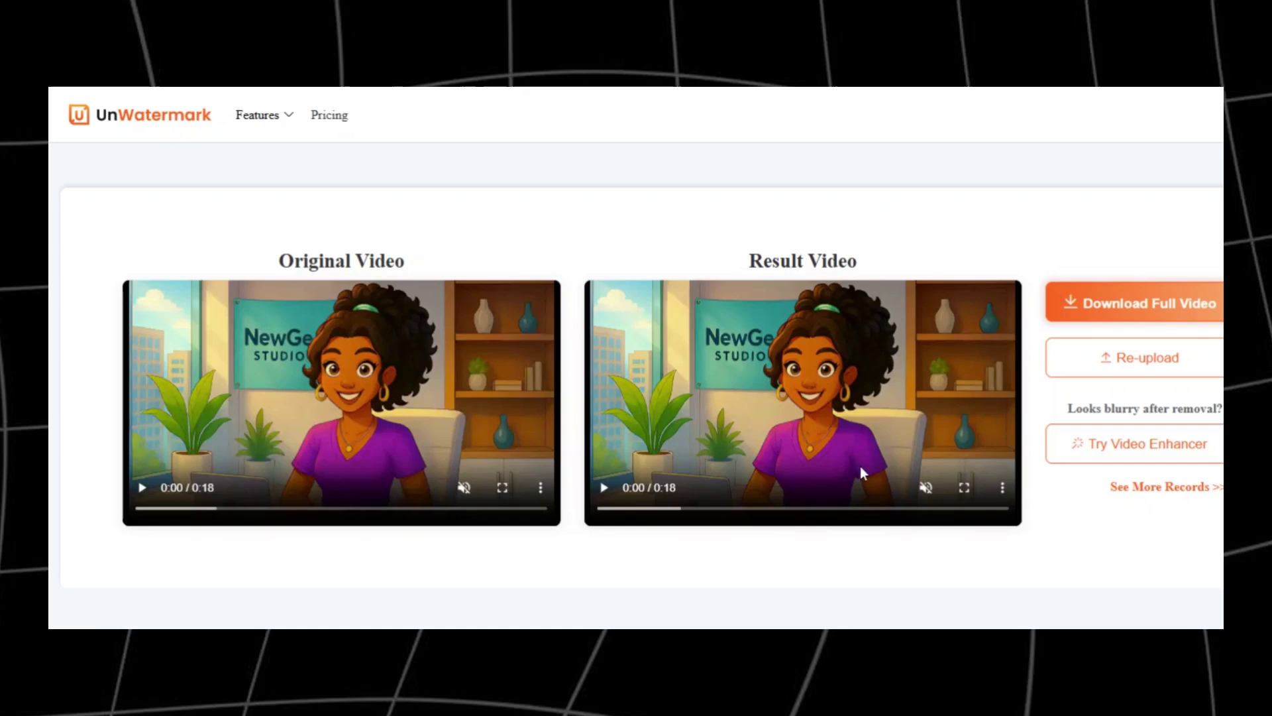
{"action": "left_click", "coordinate": [603, 491]}
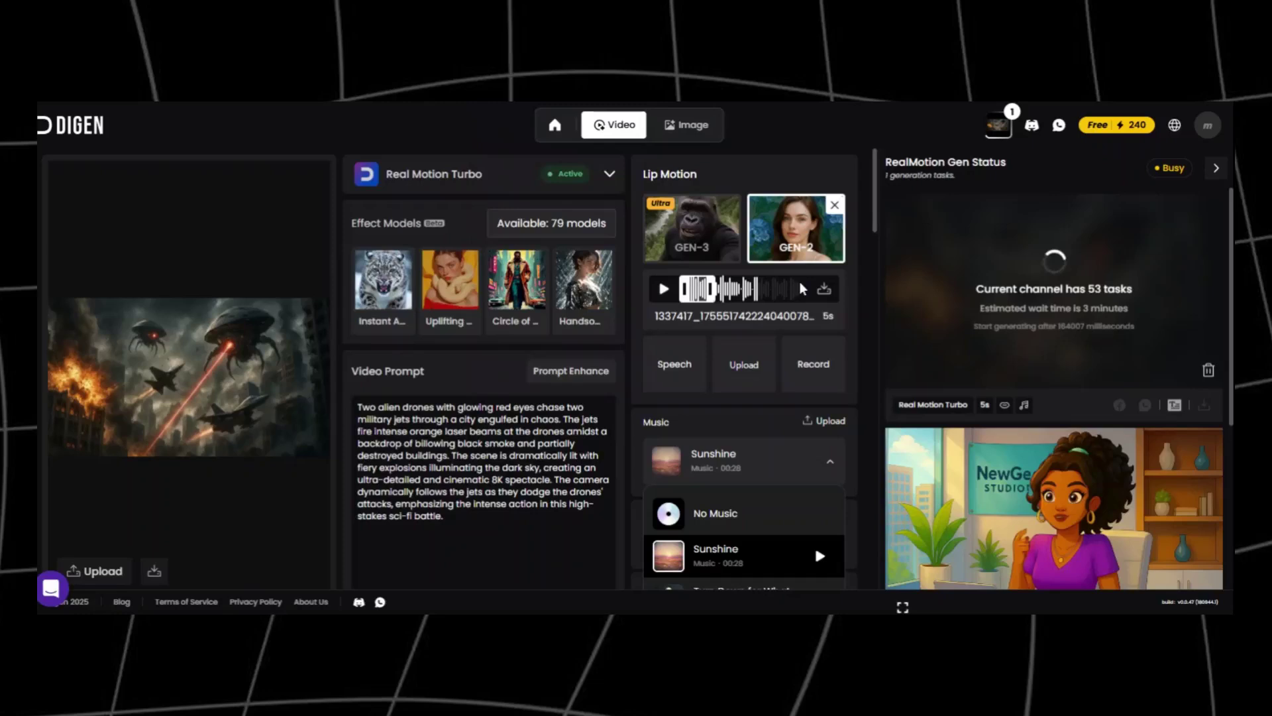
{"action": "left_click", "coordinate": [709, 227]}
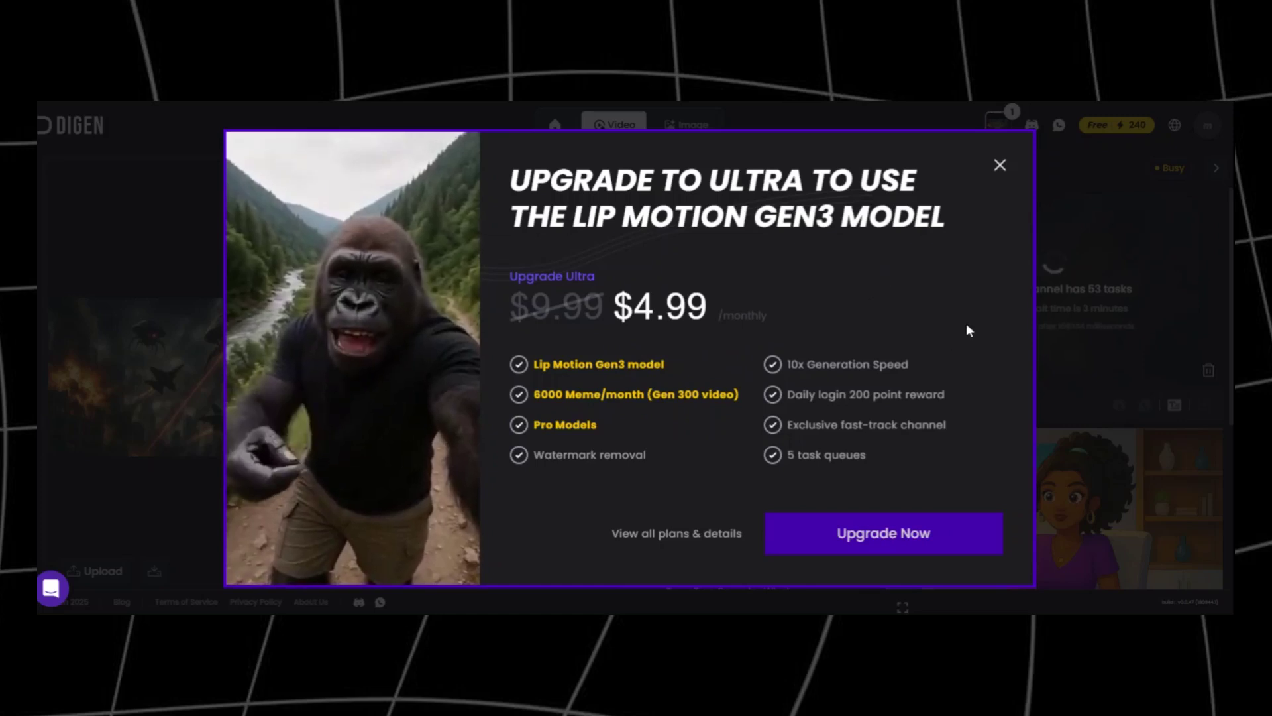
{"action": "left_click", "coordinate": [1000, 166]}
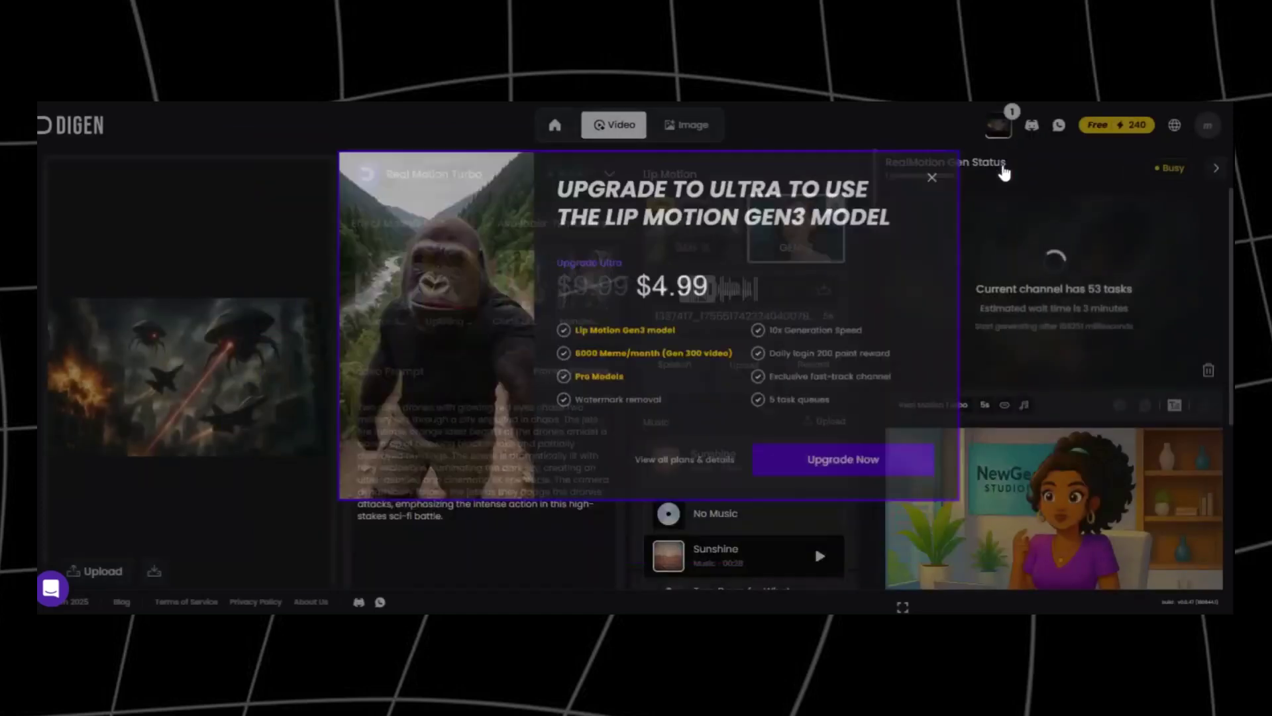